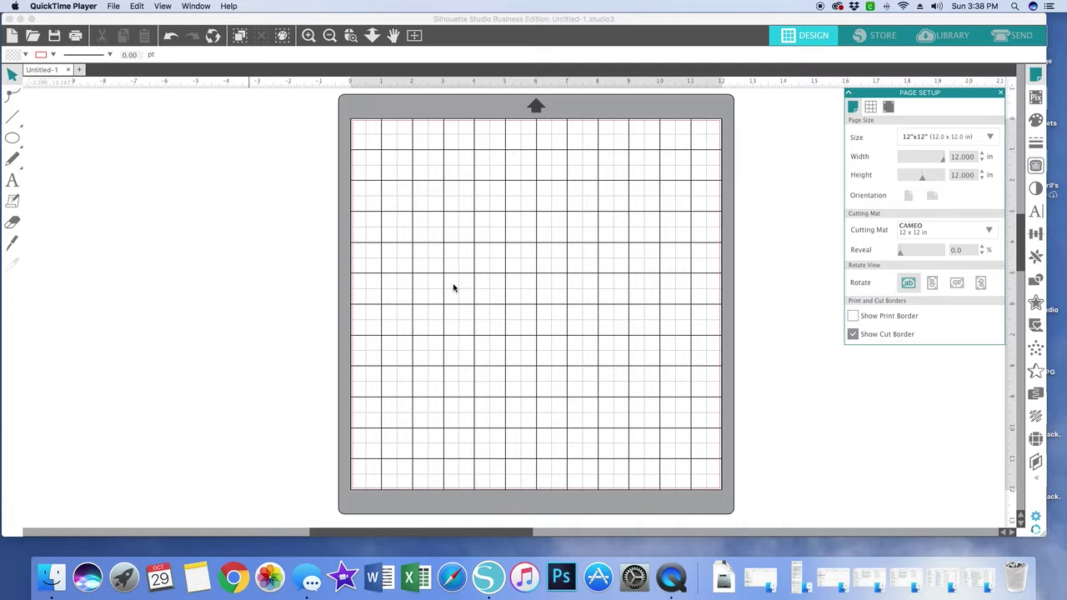
Step: Draw a wide ellipse, about 9.7 by 2.8 in, across the upper half of the mat
scroll(453, 288, "left", 1)
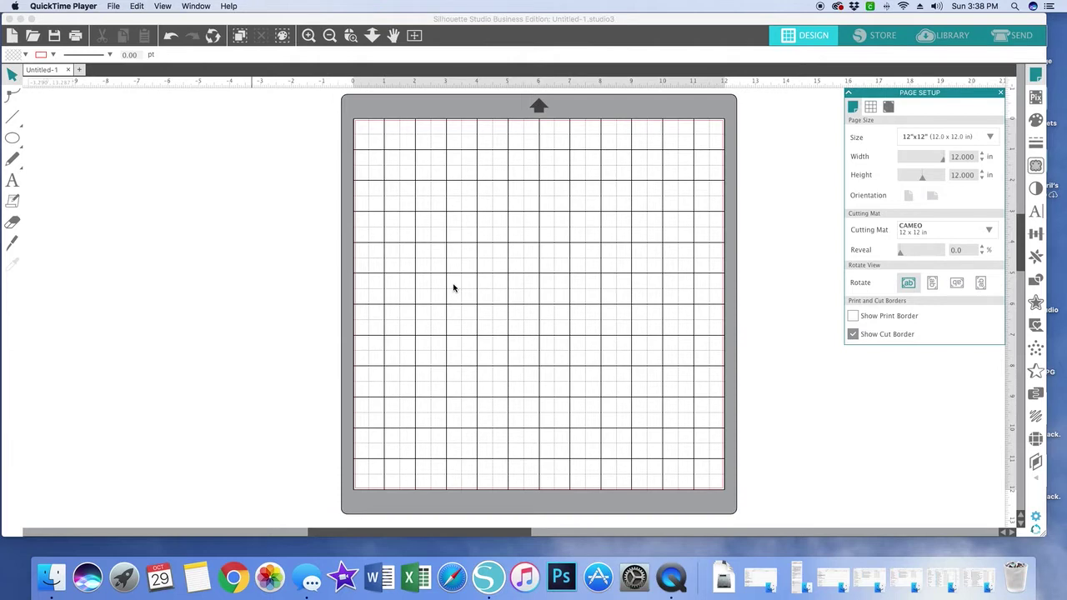
scroll(453, 288, "right", 1)
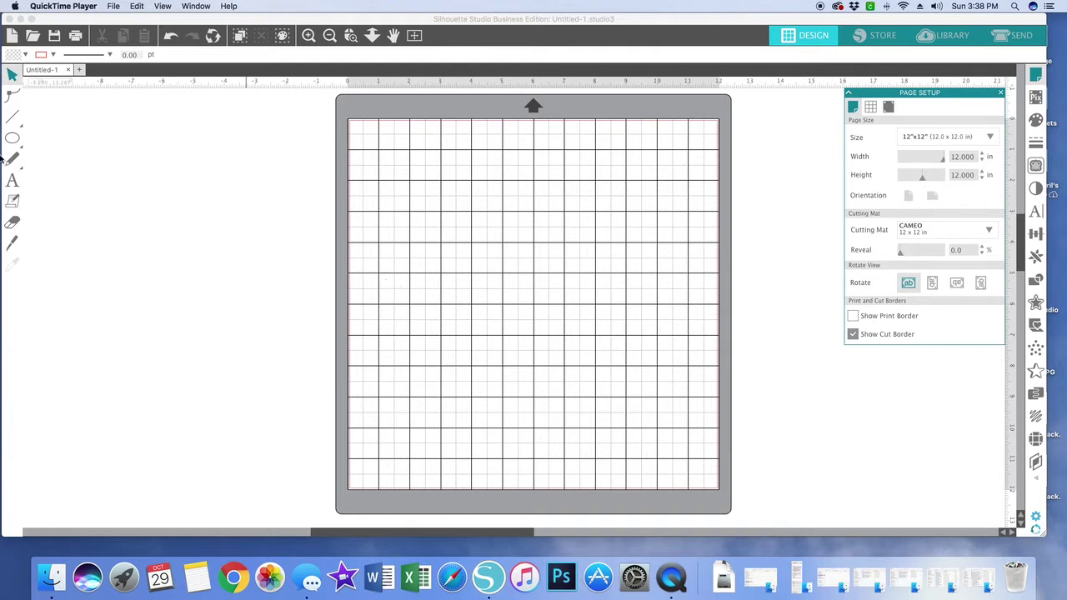
left_click(14, 139)
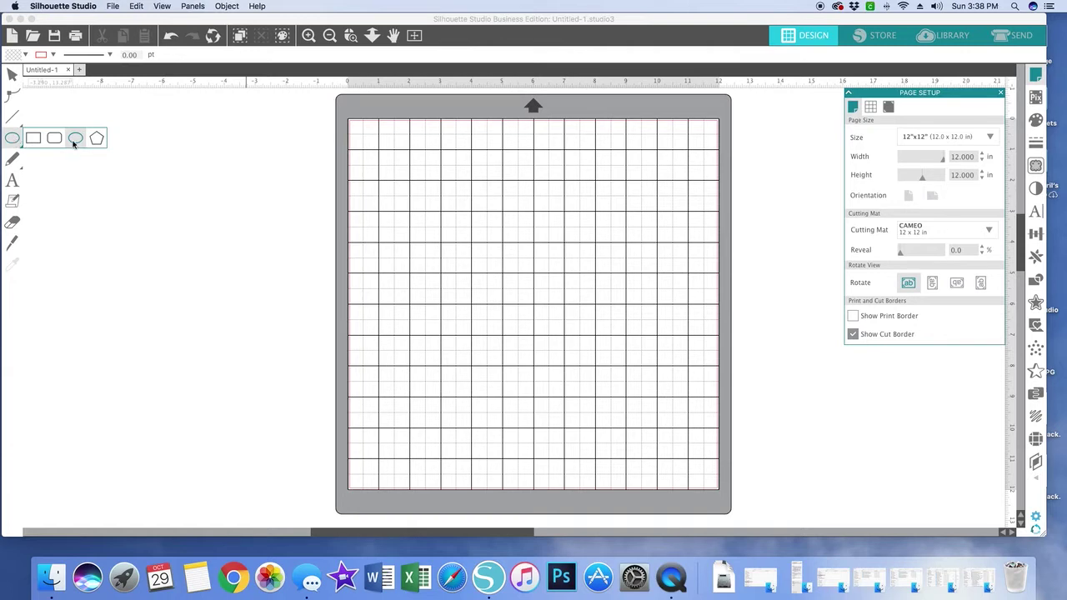
left_click(76, 139)
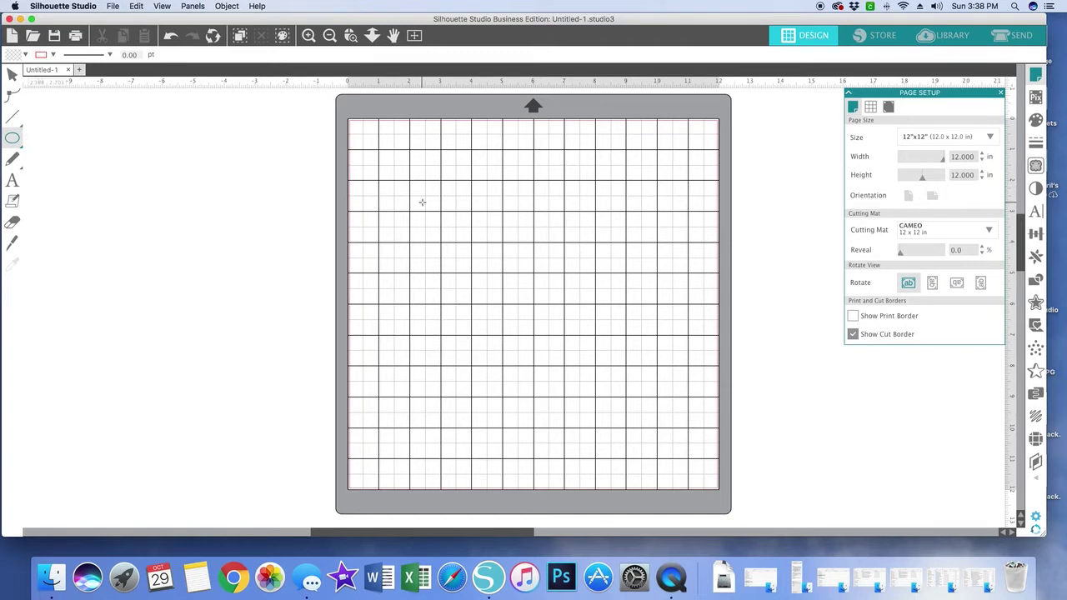
left_click_drag(391, 200, 691, 289)
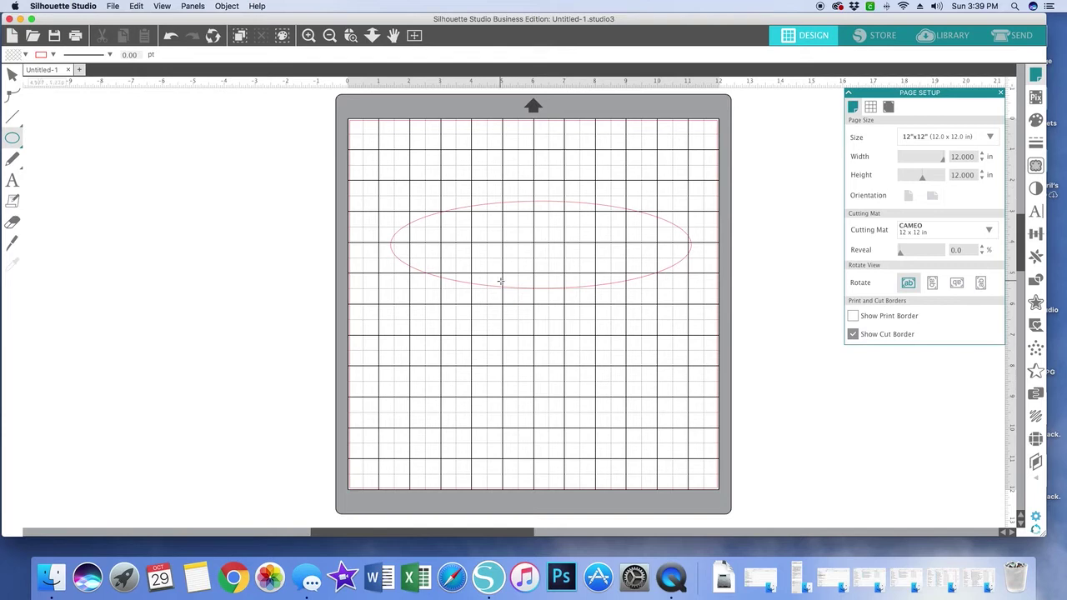
Step: Add a 72 pt Lucida Grande text box reading 'MERRY CHRISTMAS' below the ellipse and highlight it
left_click(13, 181)
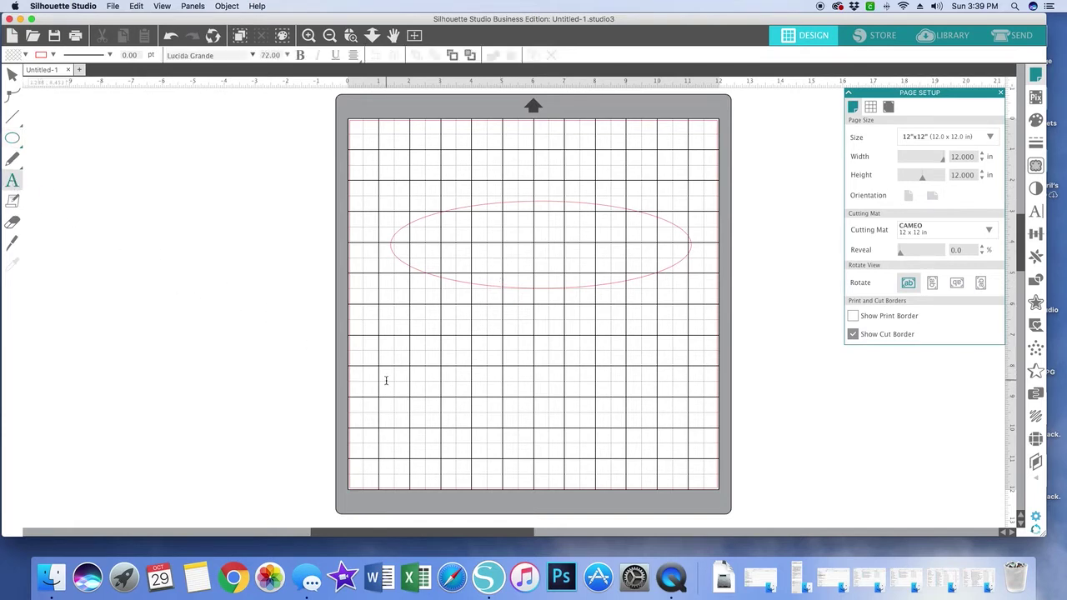
left_click(386, 381)
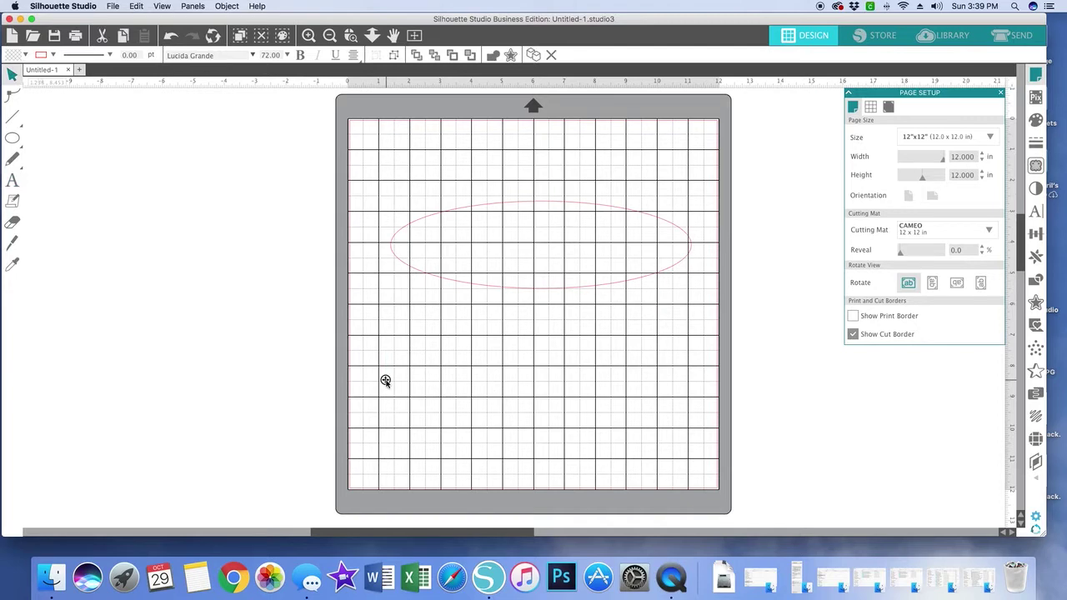
type("test")
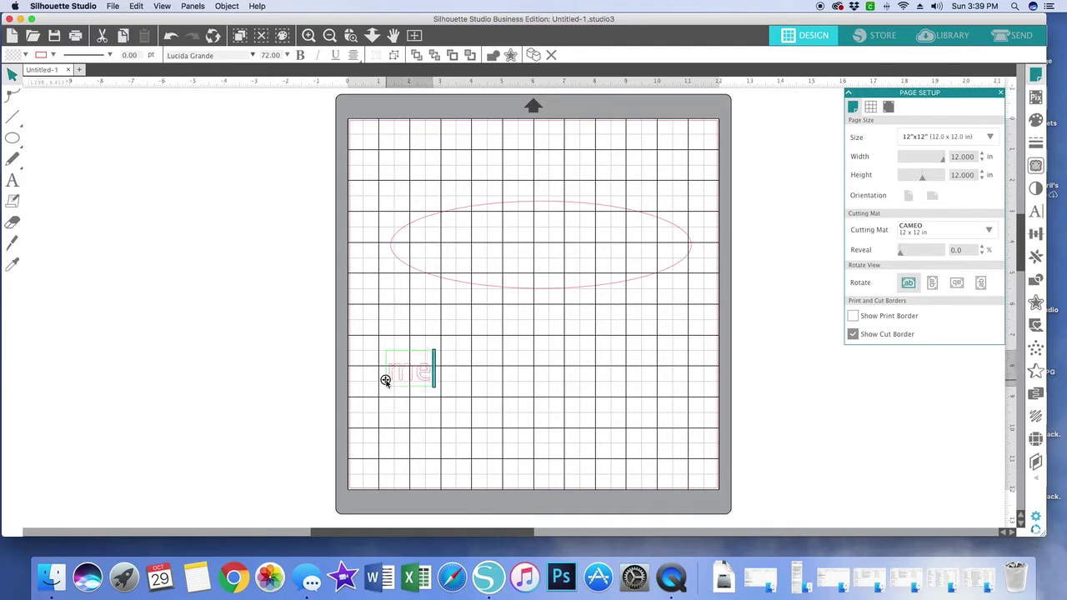
key("BackSpace")
key("BackSpace")
key("BackSpace")
key("BackSpace")
type("M")
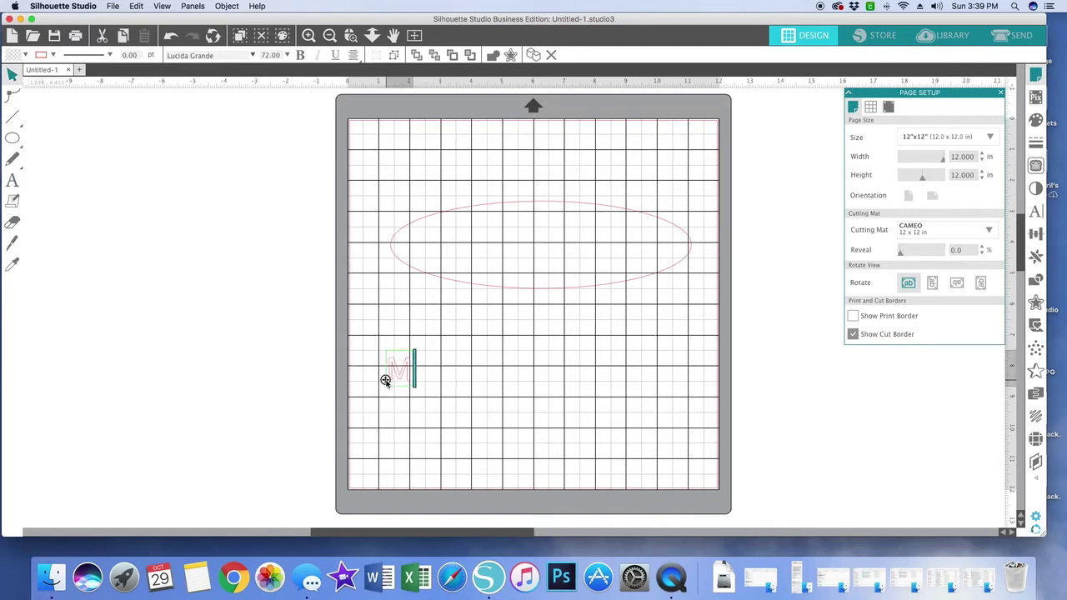
type("ERRY CHR")
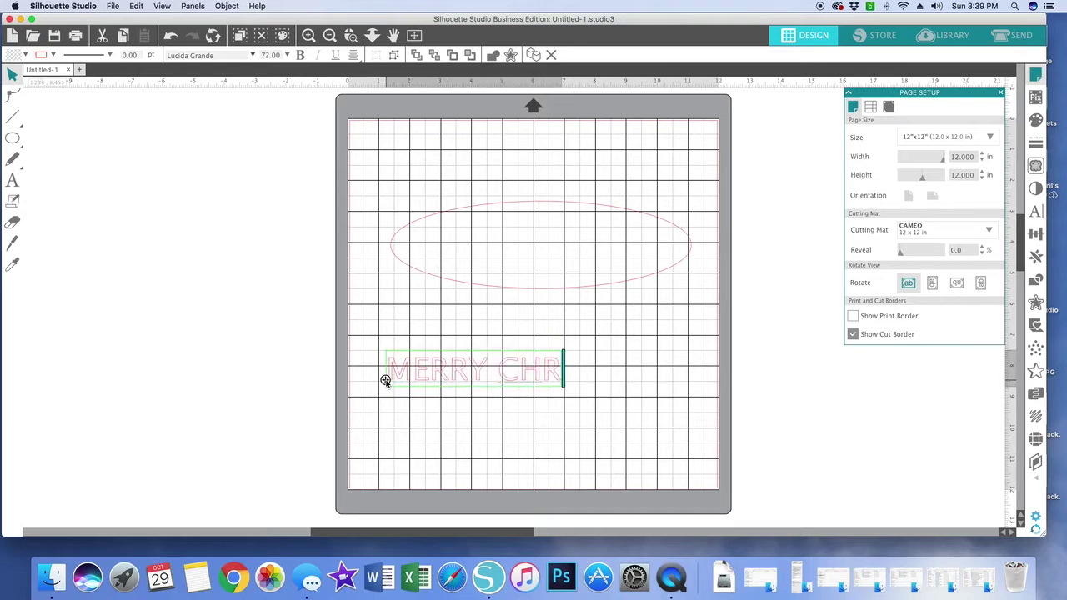
type("ISTMAS")
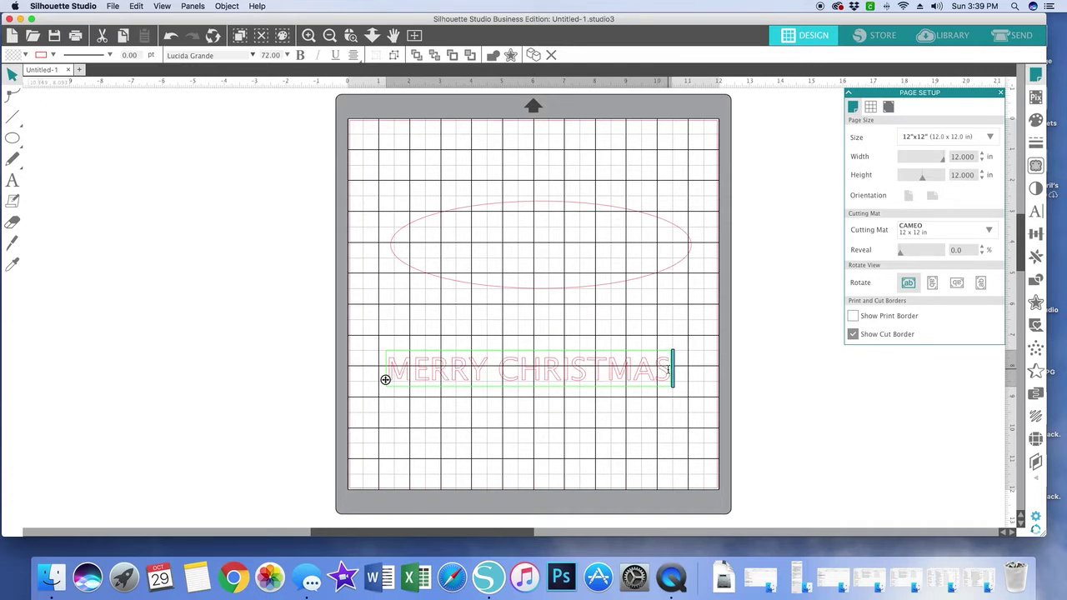
left_click_drag(668, 369, 388, 373)
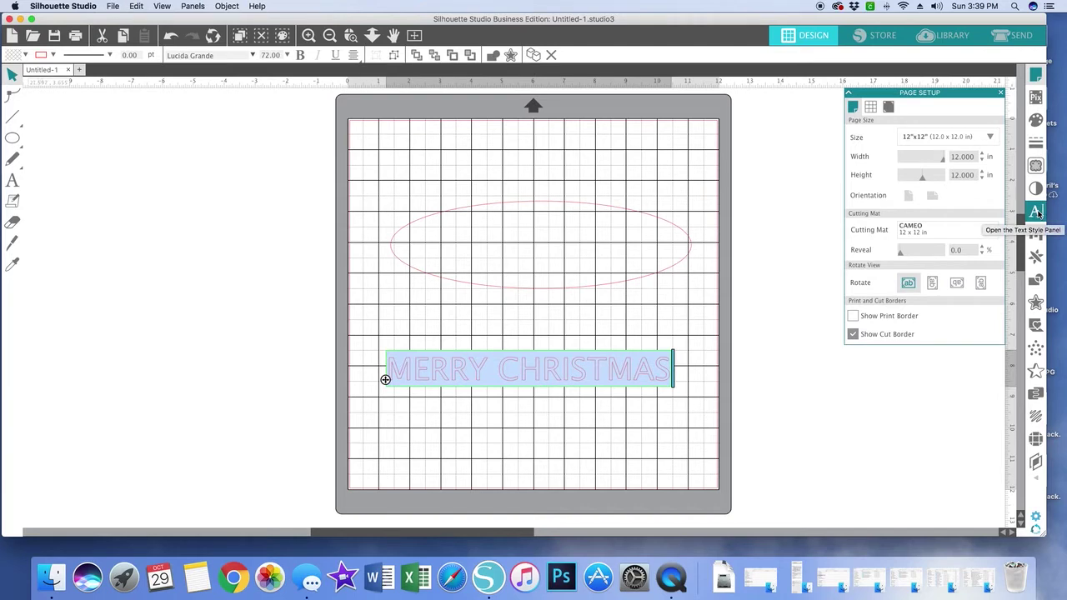
Step: Change the MERRY CHRISTMAS font to LD Bubbley at 72 pt after trying LovePoemFont
left_click(1038, 213)
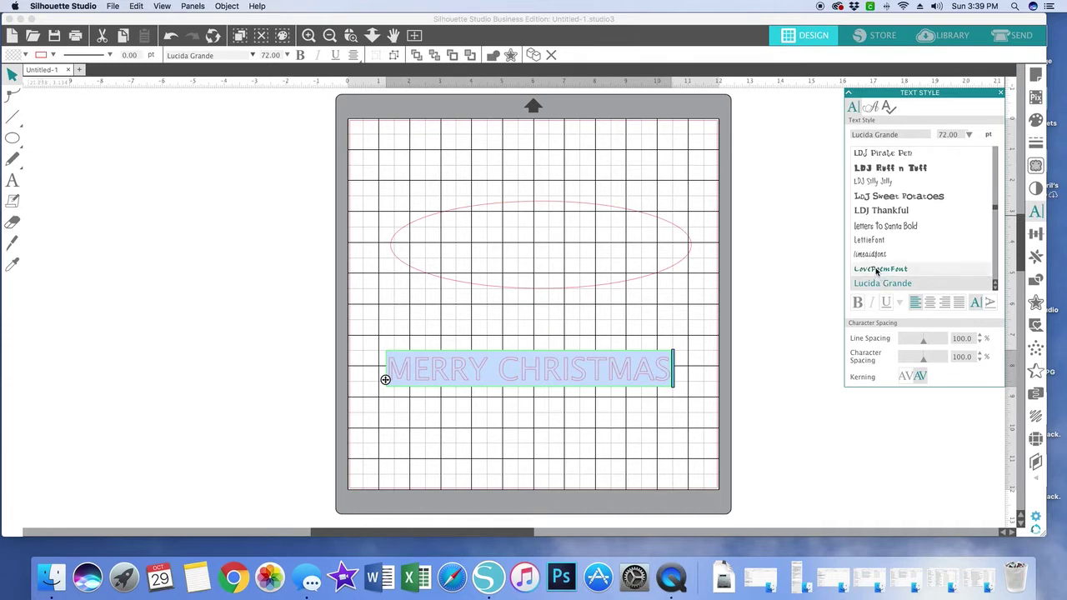
left_click(877, 271)
scroll(877, 271, "up", 10)
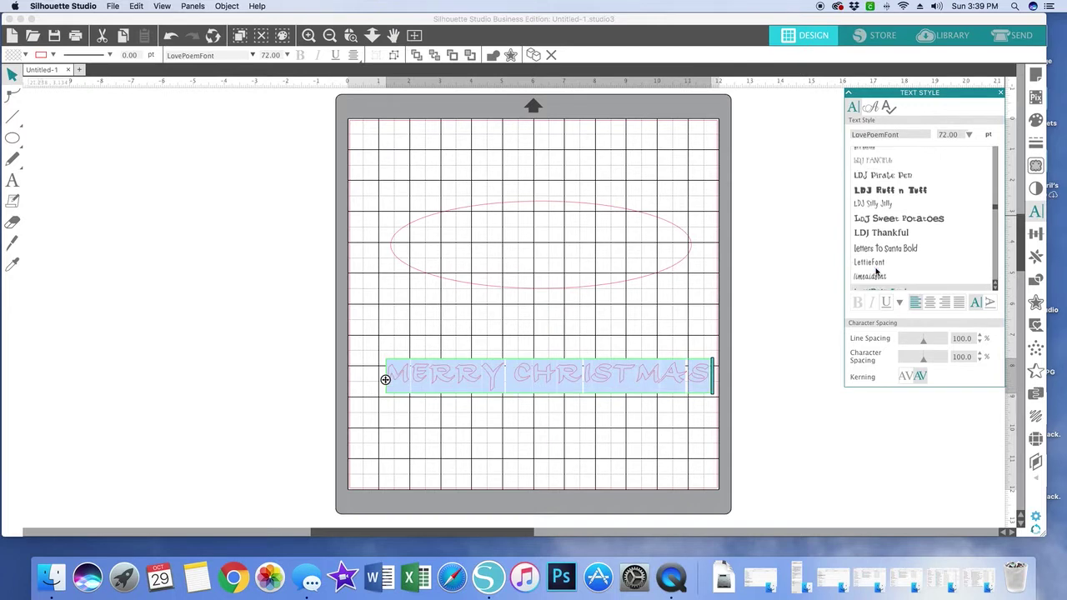
scroll(876, 214, "up", 2)
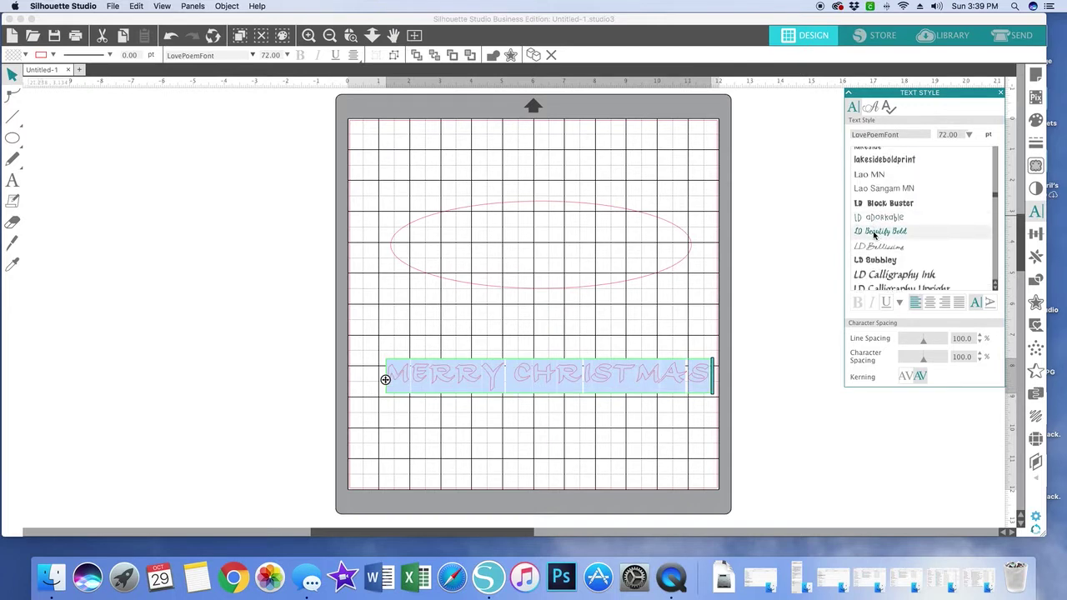
left_click(875, 261)
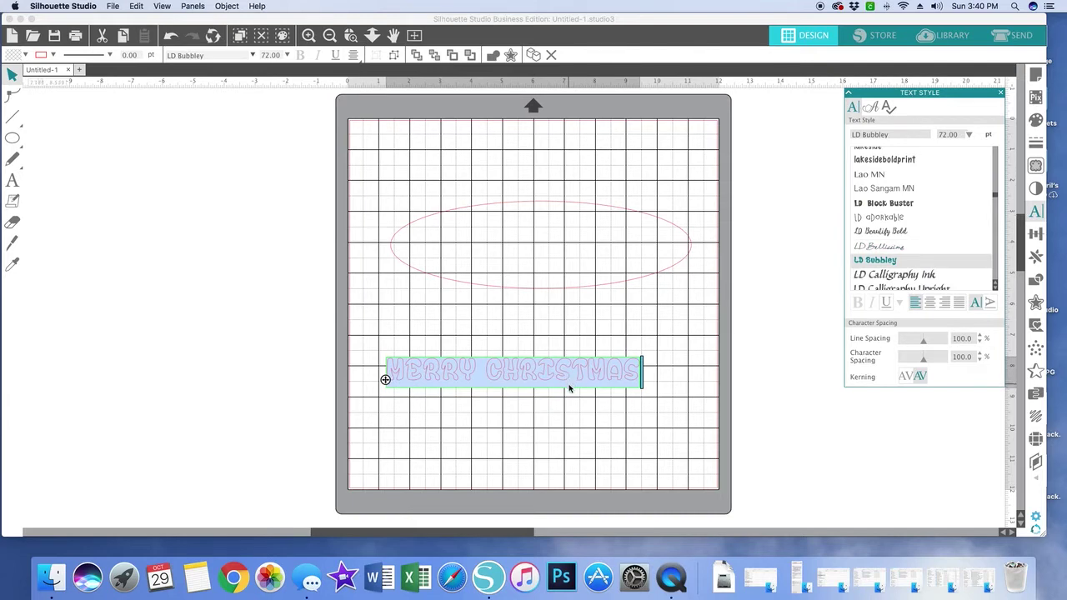
left_click(581, 401)
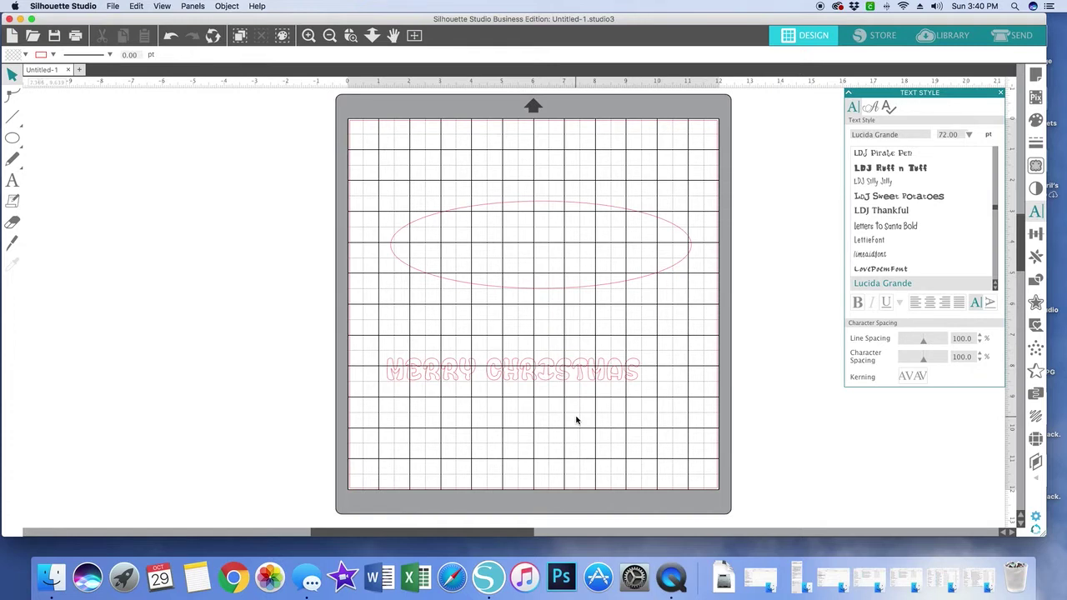
Step: Attach the MERRY CHRISTMAS text as a path running along the ellipse's top edge
left_click(544, 378)
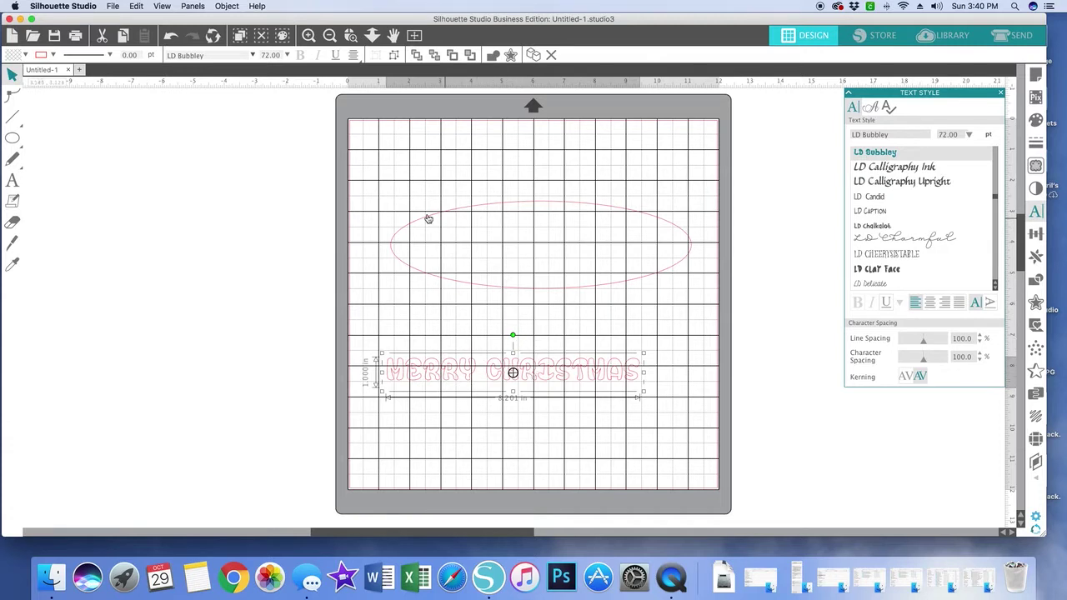
double_click(547, 375)
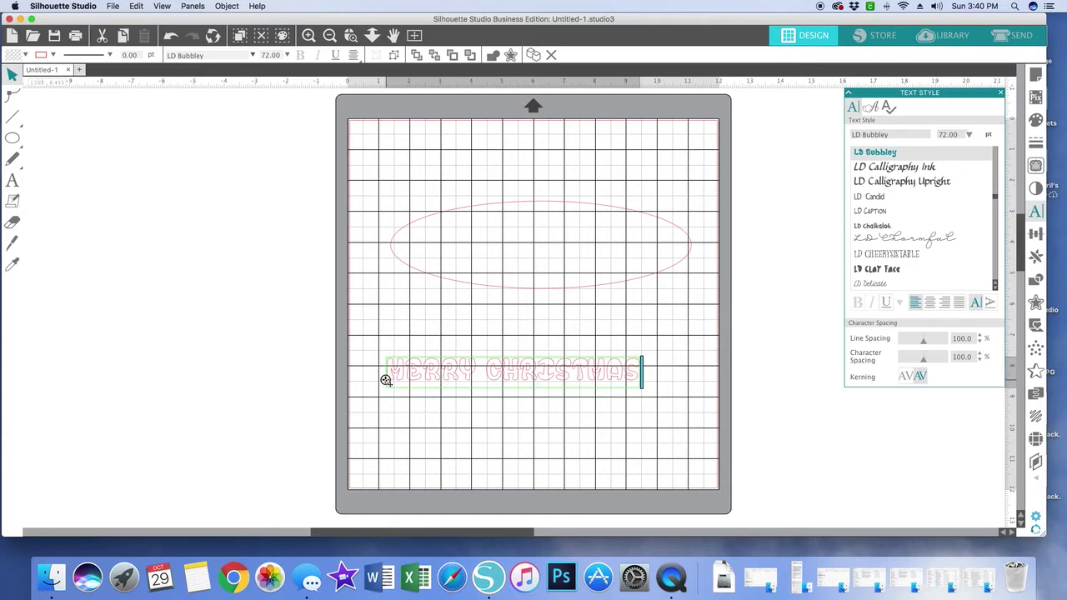
left_click_drag(385, 380, 411, 221)
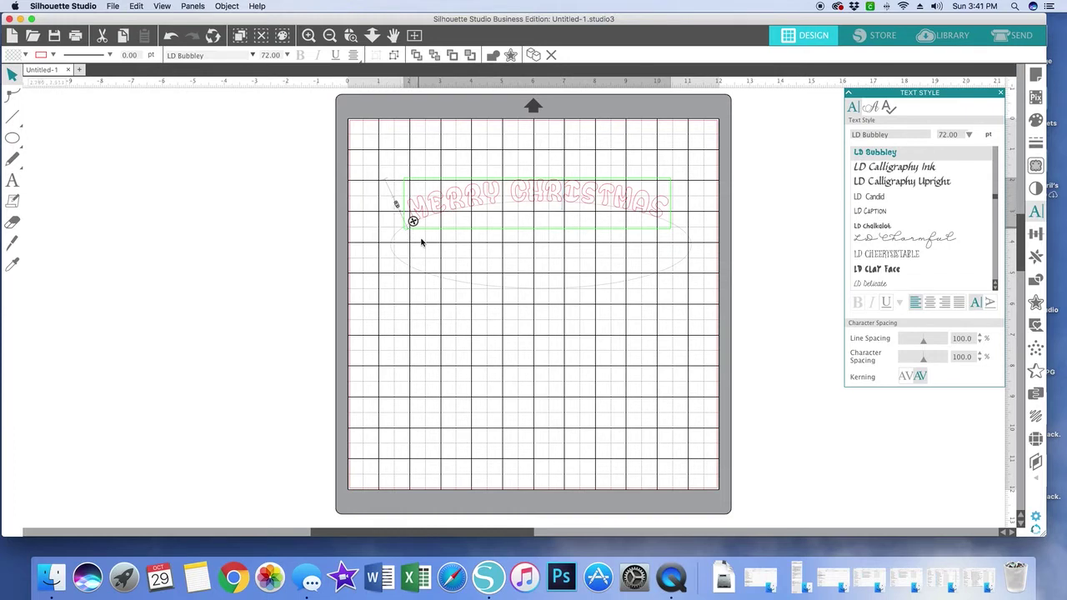
Step: Lift the curved text higher along the arc and shift text and ellipse slightly right
left_click(413, 370)
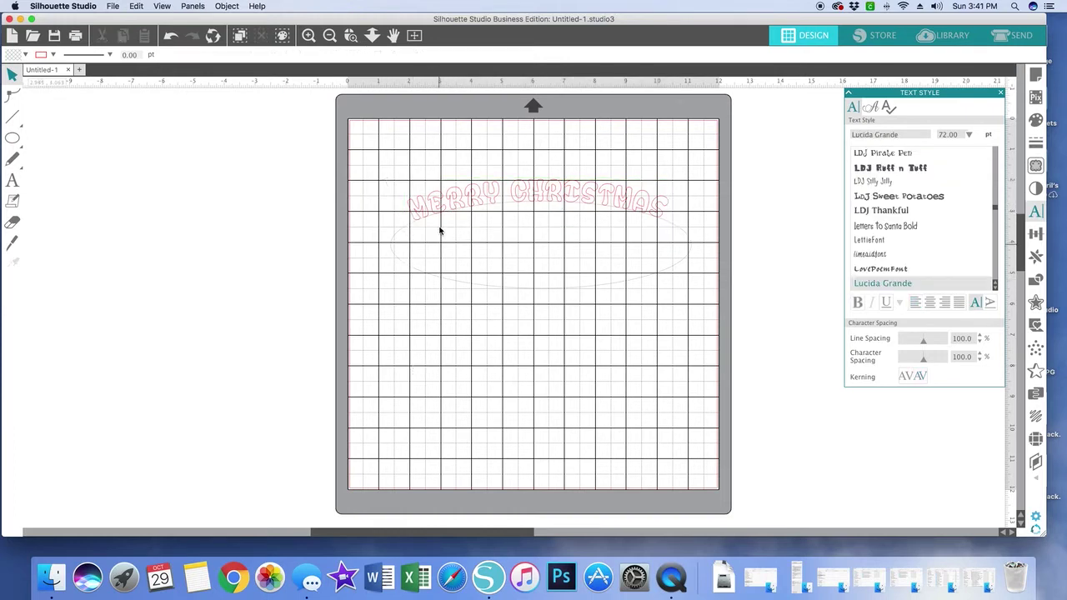
mouse_move(438, 217)
left_mouse_down()
mouse_move(438, 262)
mouse_move(414, 235)
mouse_move(441, 210)
mouse_move(478, 228)
mouse_move(474, 255)
mouse_move(433, 255)
mouse_move(439, 238)
left_mouse_up()
left_click(439, 236)
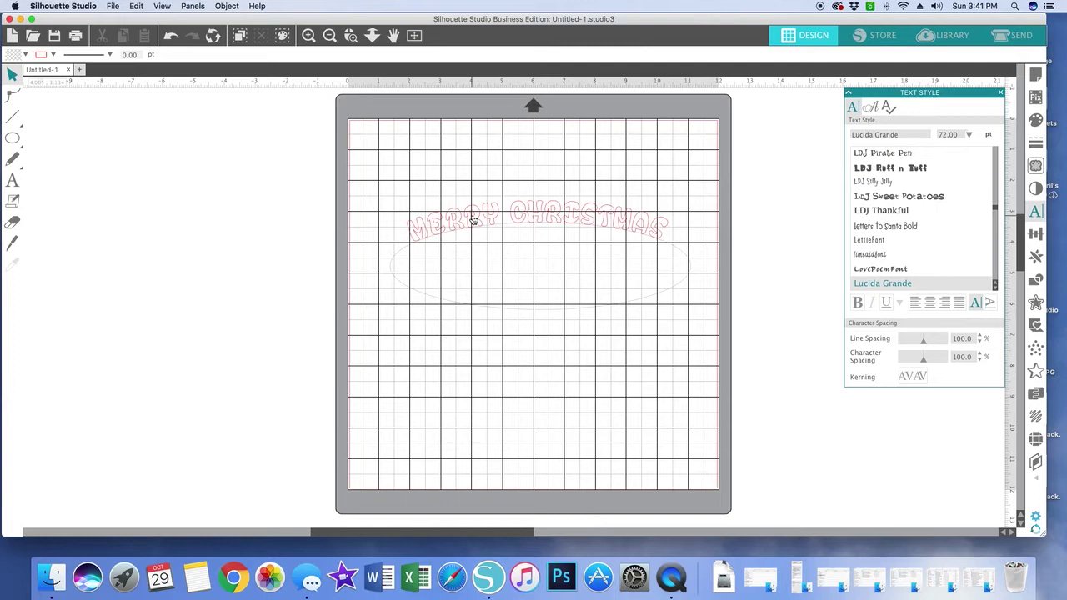
left_click(473, 219)
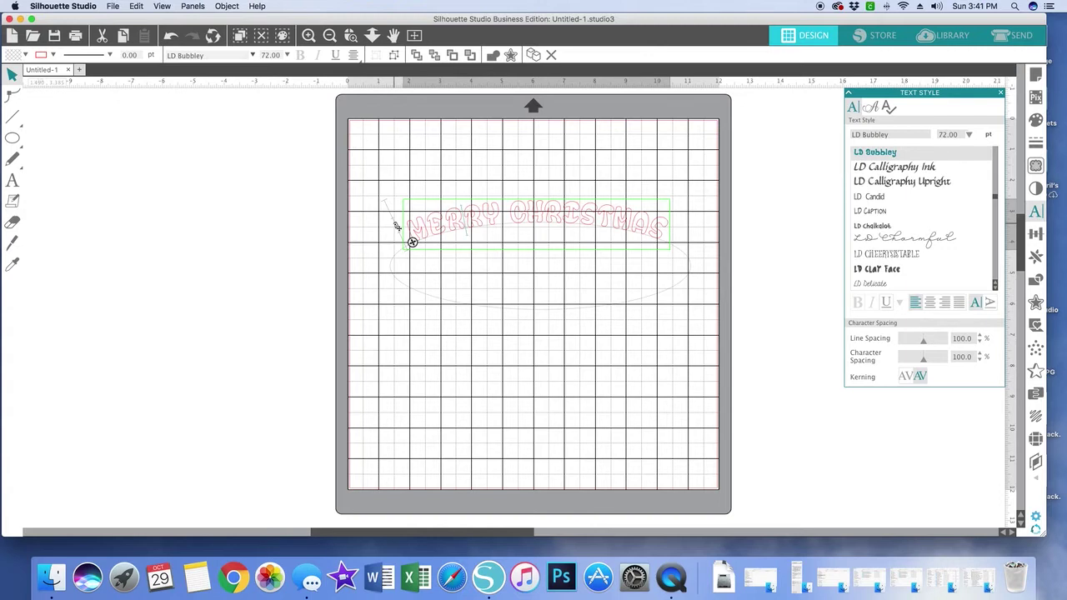
mouse_move(395, 226)
left_mouse_down()
mouse_move(386, 206)
mouse_move(407, 244)
mouse_move(385, 203)
mouse_move(397, 226)
left_mouse_up()
left_click_drag(397, 226, 386, 205)
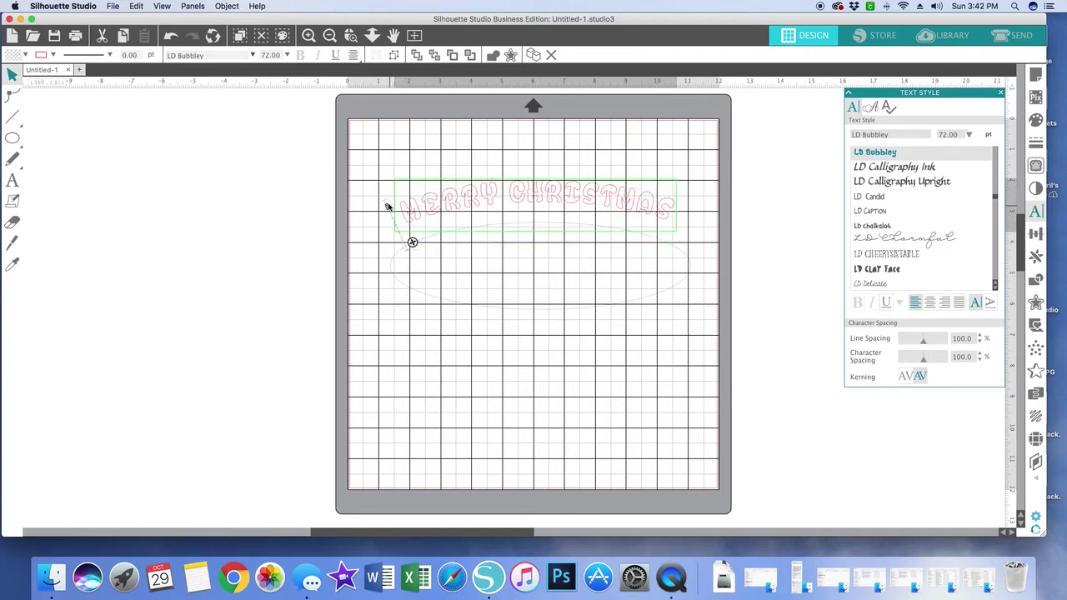
left_click(441, 345)
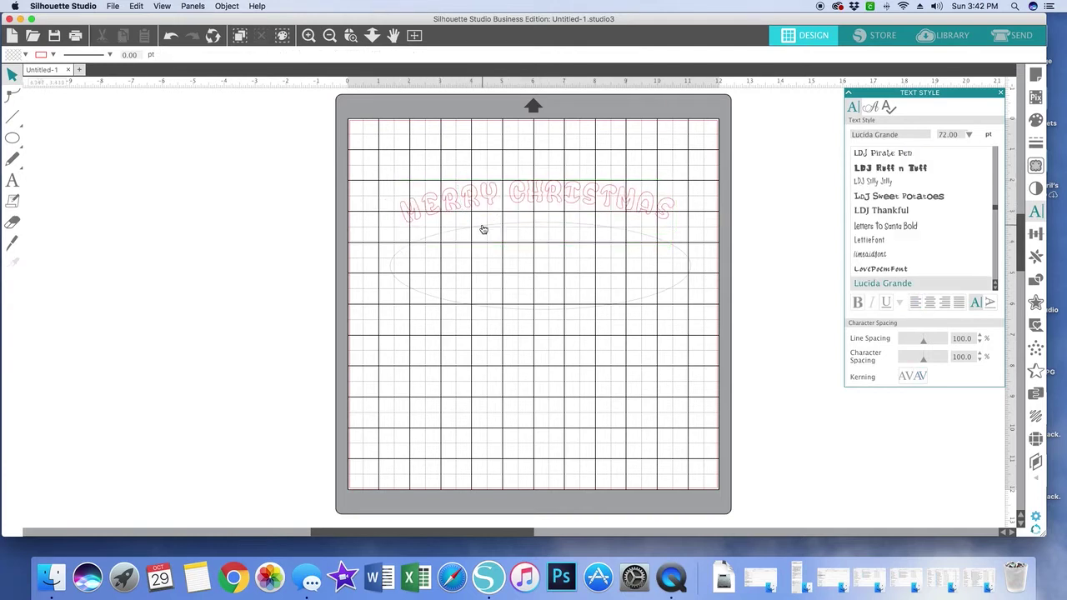
mouse_move(483, 229)
left_mouse_down()
mouse_move(486, 264)
mouse_move(475, 236)
mouse_move(502, 241)
mouse_move(501, 229)
left_mouse_up()
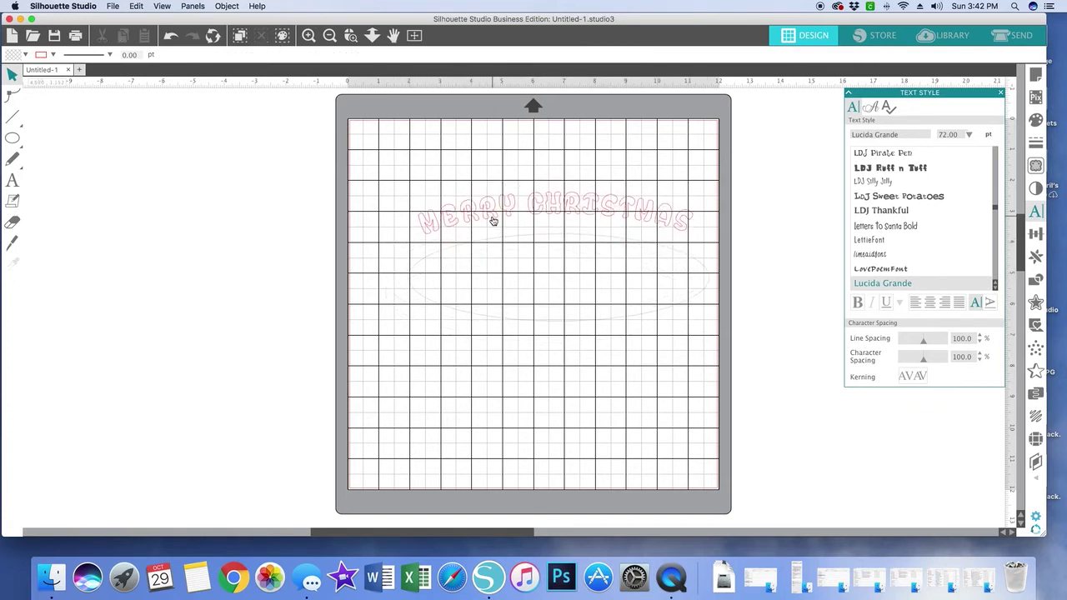
left_click(493, 219)
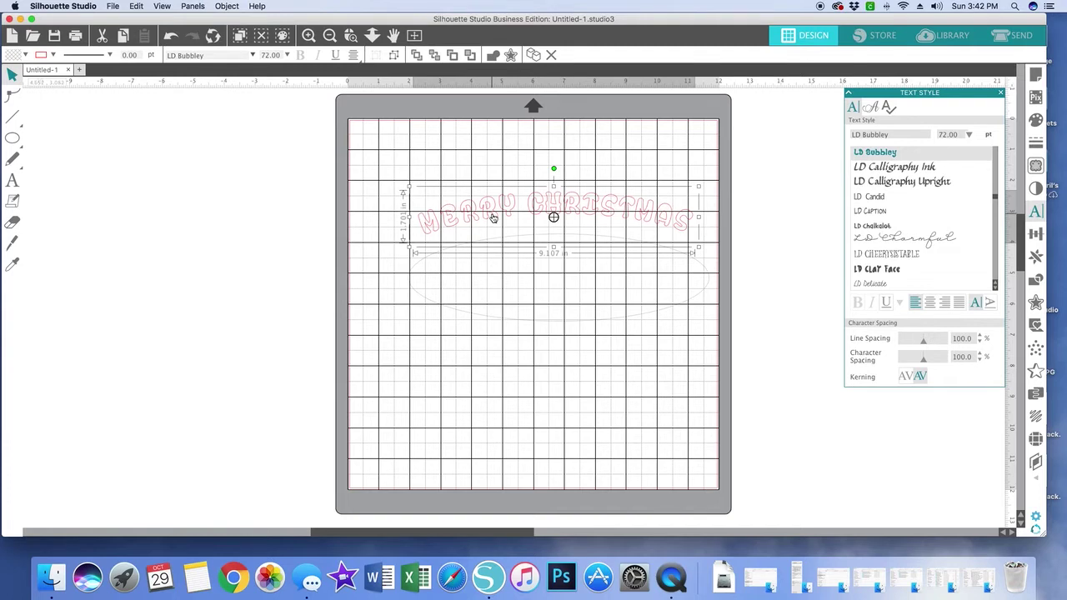
Step: Convert the curved MERRY CHRISTMAS text to a path
right_click(492, 217)
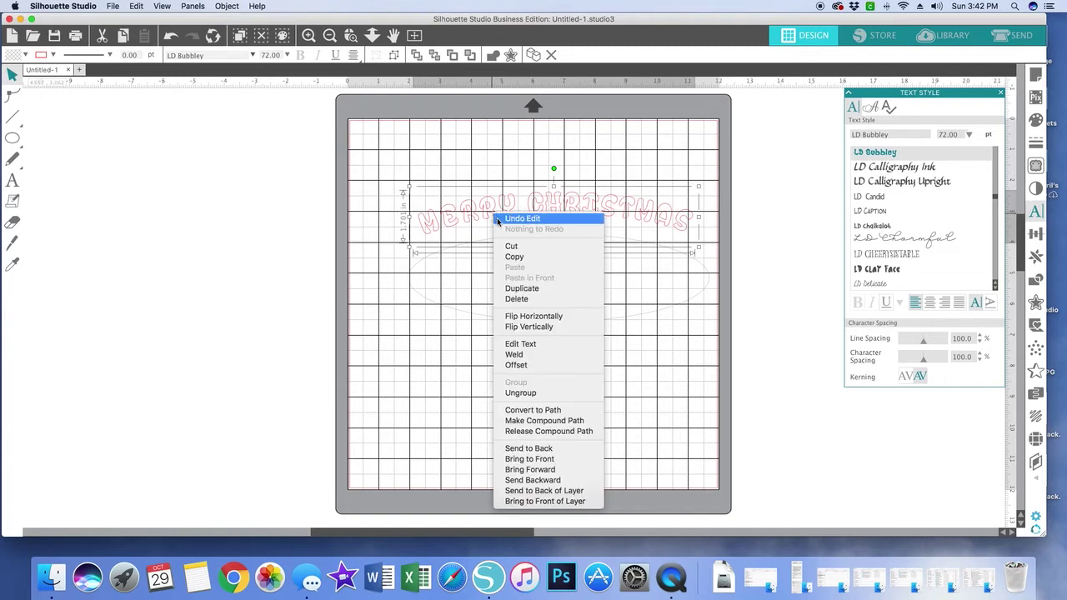
left_click(527, 410)
left_click(528, 411)
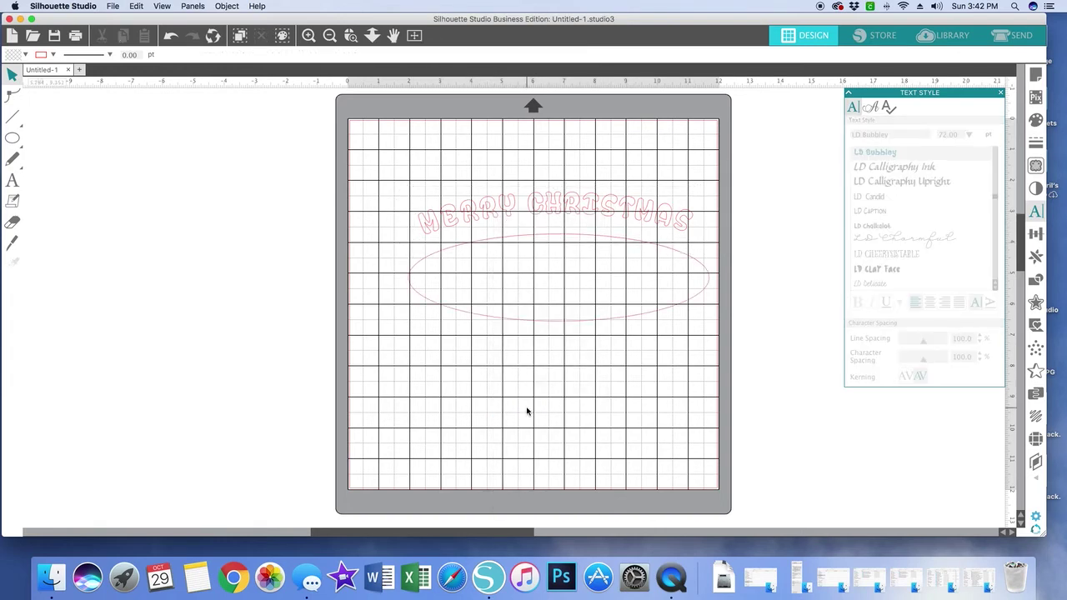
Step: Move the text path near the top of the mat and delete the ellipse
left_click_drag(555, 207, 536, 173)
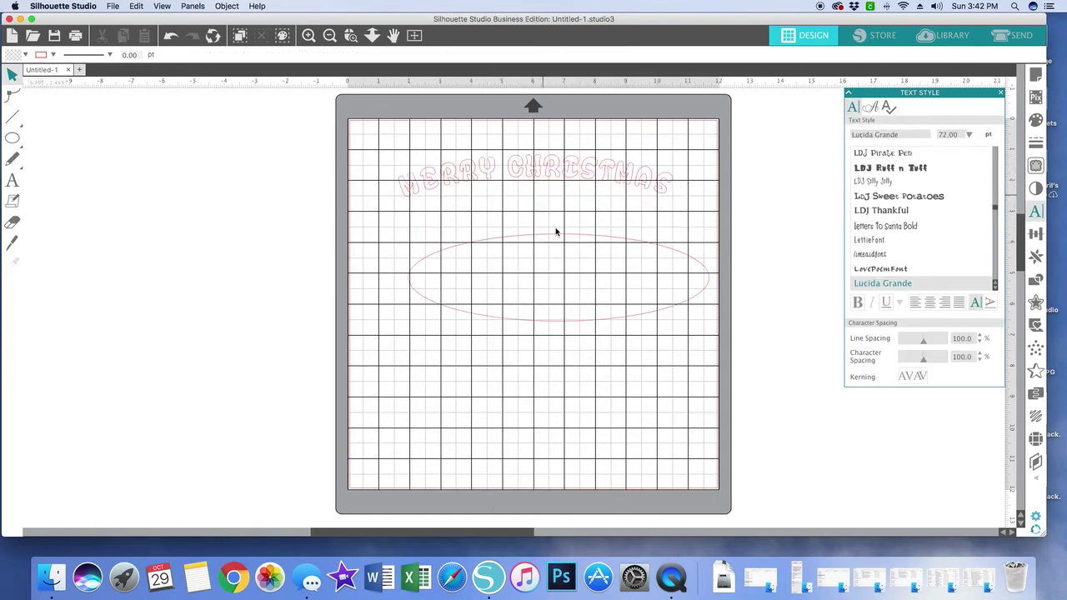
left_click_drag(558, 234, 538, 258)
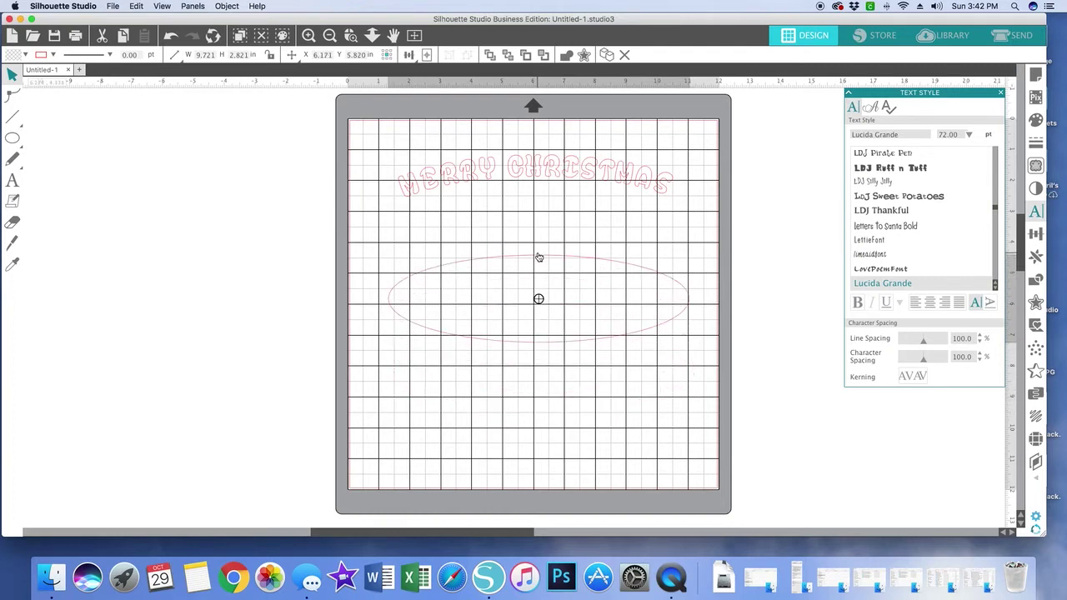
mouse_move(533, 174)
left_mouse_down()
mouse_move(559, 198)
mouse_move(524, 194)
mouse_move(538, 189)
left_mouse_up()
left_click(539, 186)
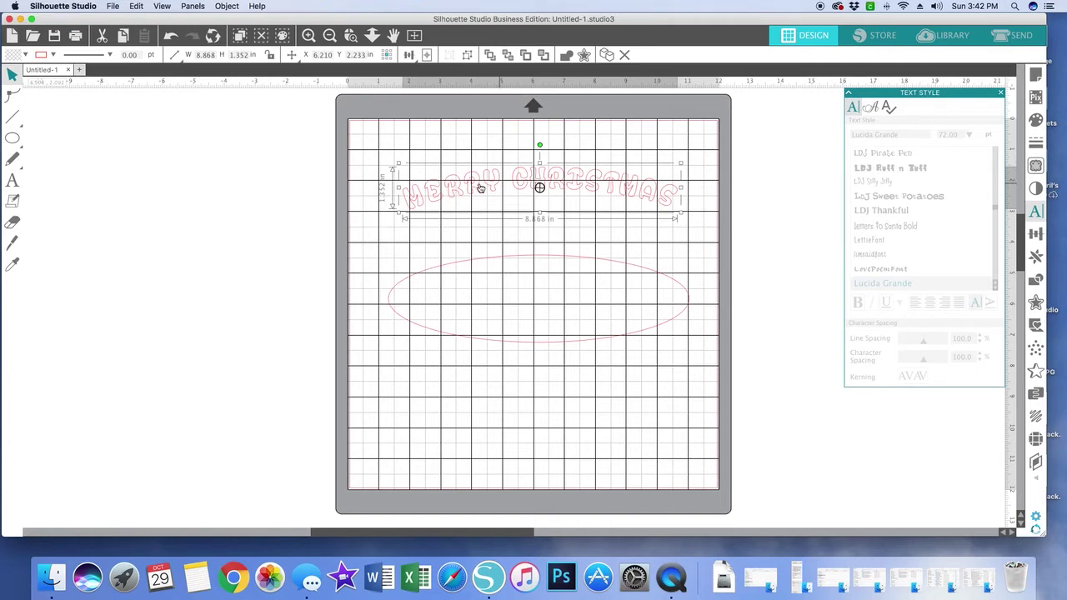
left_click(503, 260)
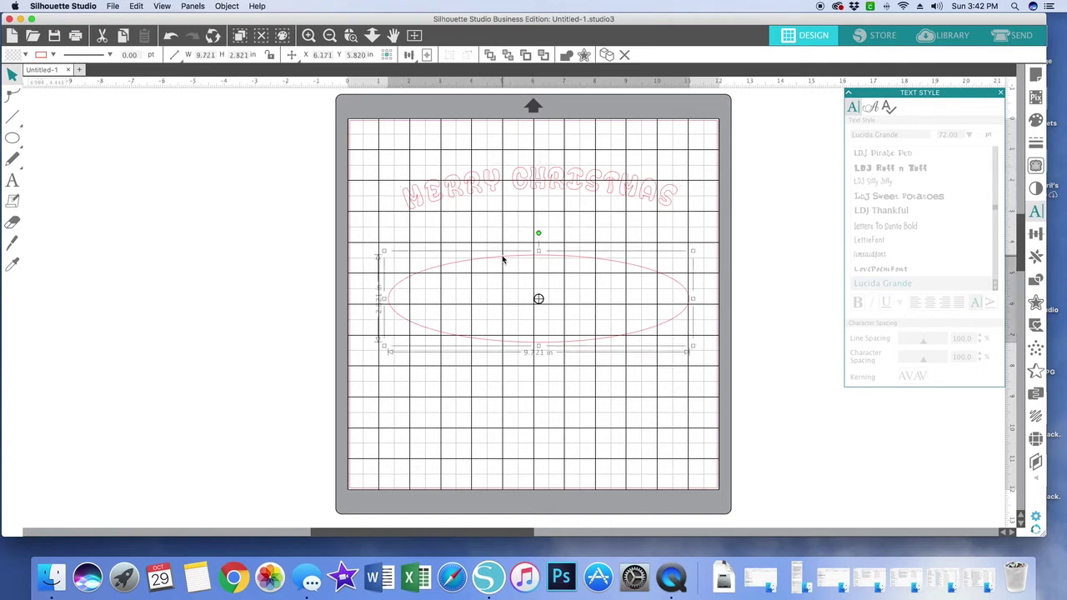
key("Delete")
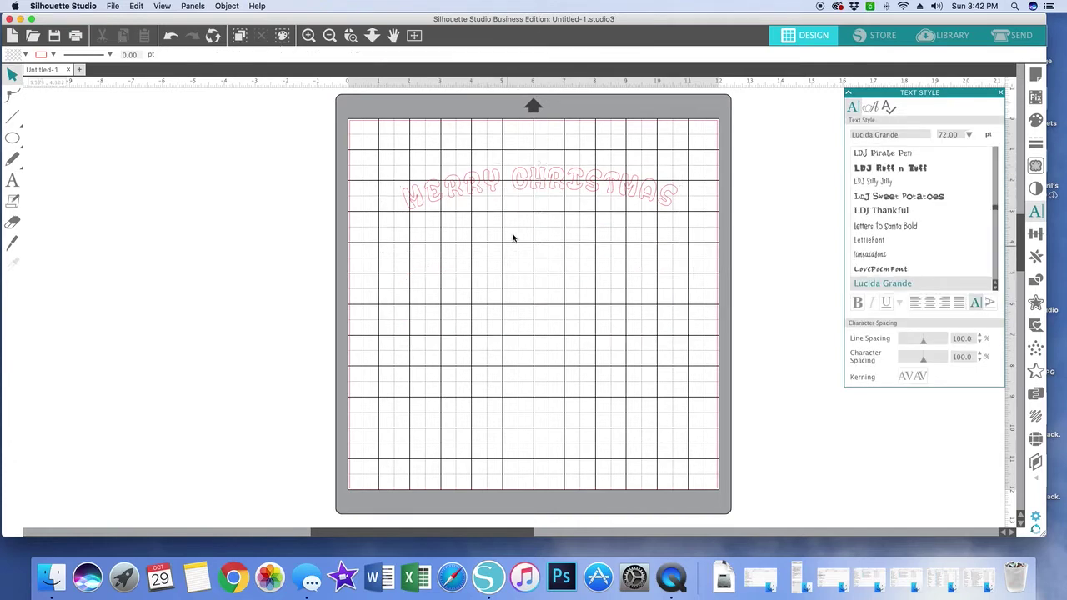
Step: Move the MERRY CHRISTMAS path off the mat to the upper left and draw a large circle on the lower mat
left_click_drag(545, 188, 215, 177)
mouse_move(296, 178)
left_mouse_down()
mouse_move(286, 151)
mouse_move(284, 162)
left_mouse_up()
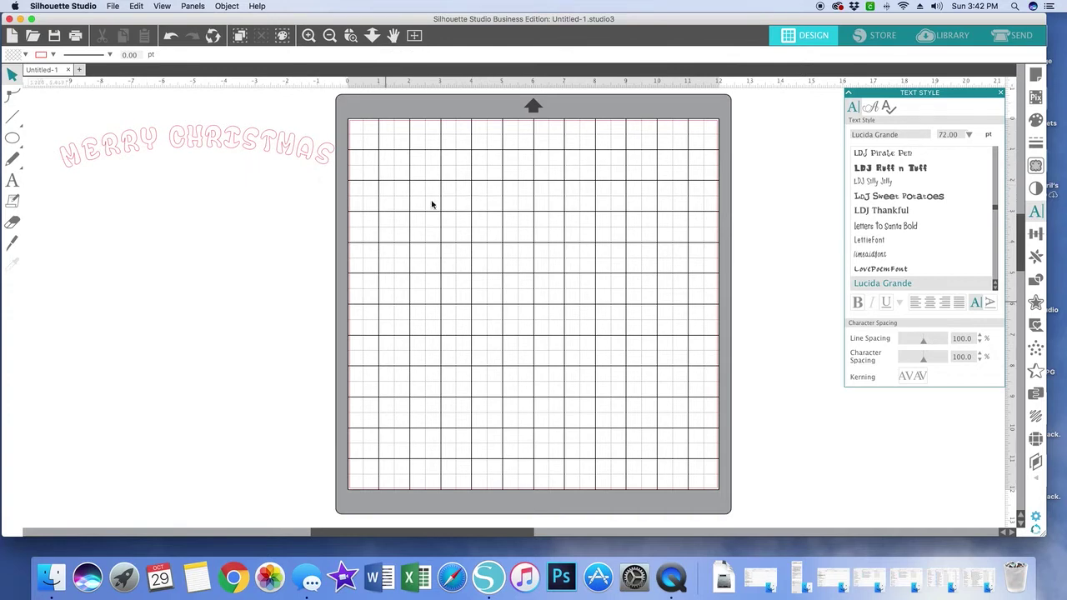
left_click(13, 140)
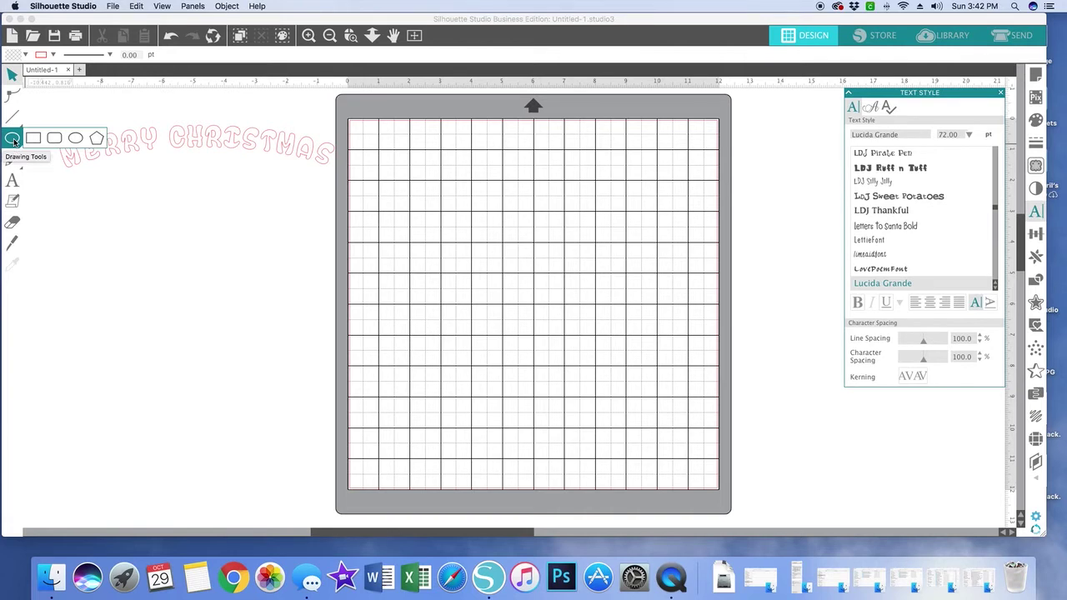
left_click(75, 140)
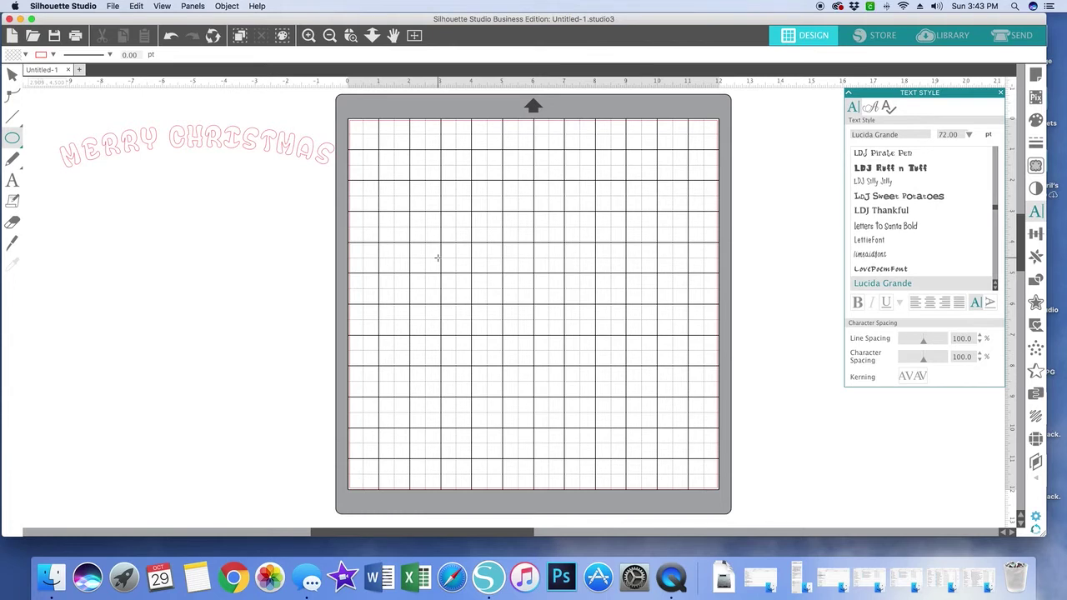
left_click_drag(437, 258, 667, 431)
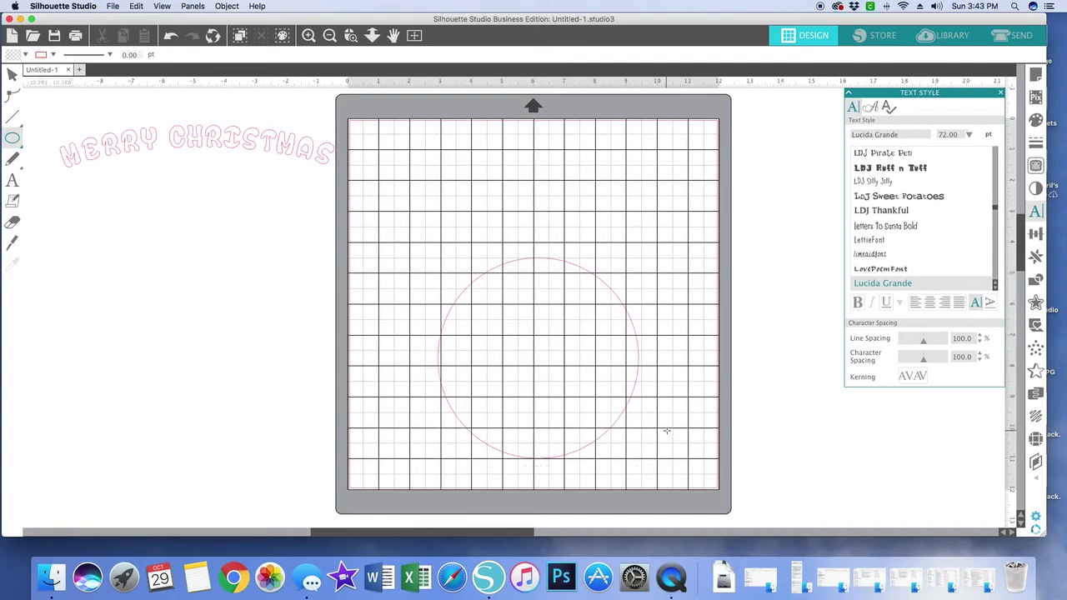
Step: Remove the stray flat ellipse drawn across the mat
left_click_drag(236, 282, 479, 283)
key("v")
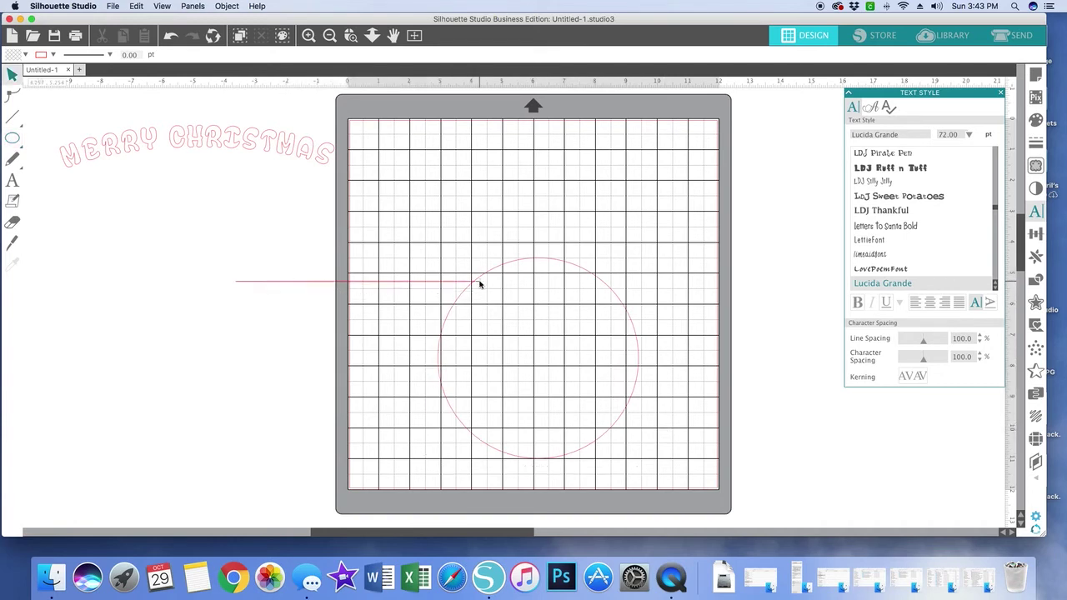
left_click(429, 285)
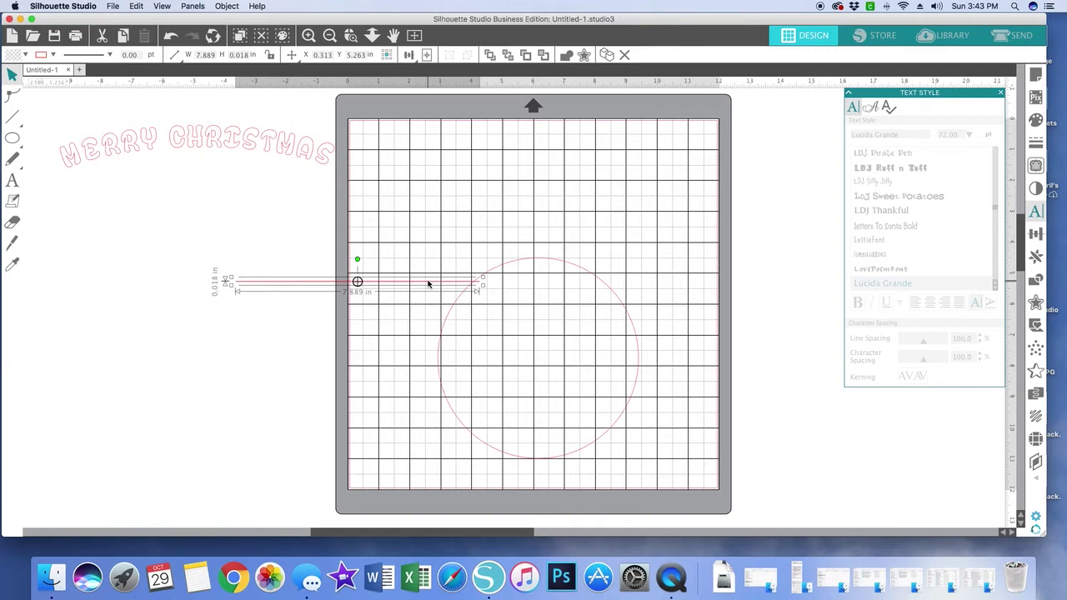
key("Delete")
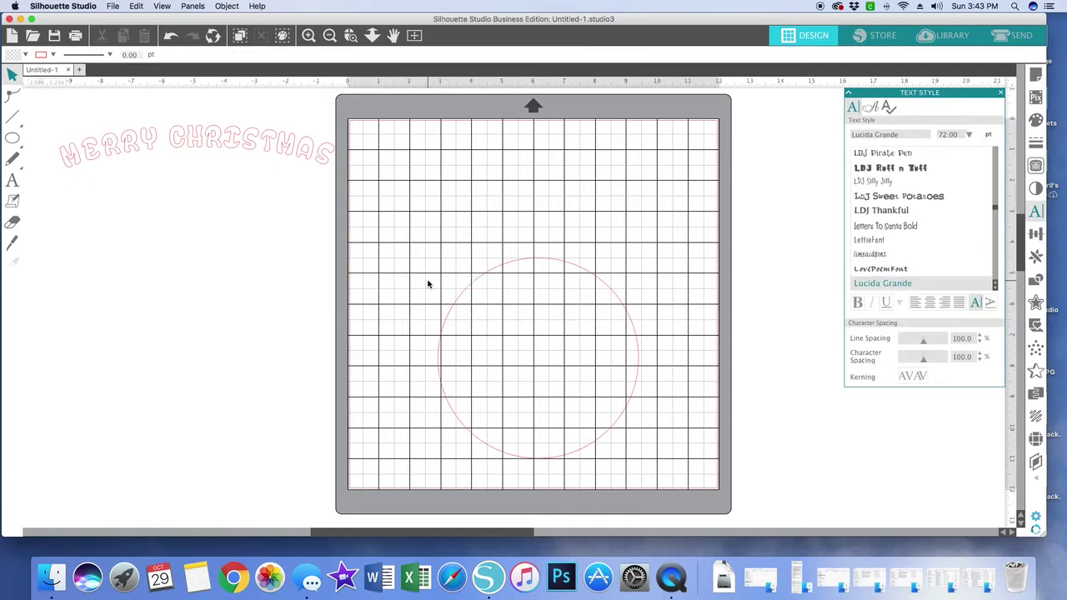
Step: Shrink the circle to 6.128 in across and move it to the top centre of the mat
left_click(536, 264)
left_click_drag(641, 253, 631, 265)
left_click_drag(576, 287, 598, 133)
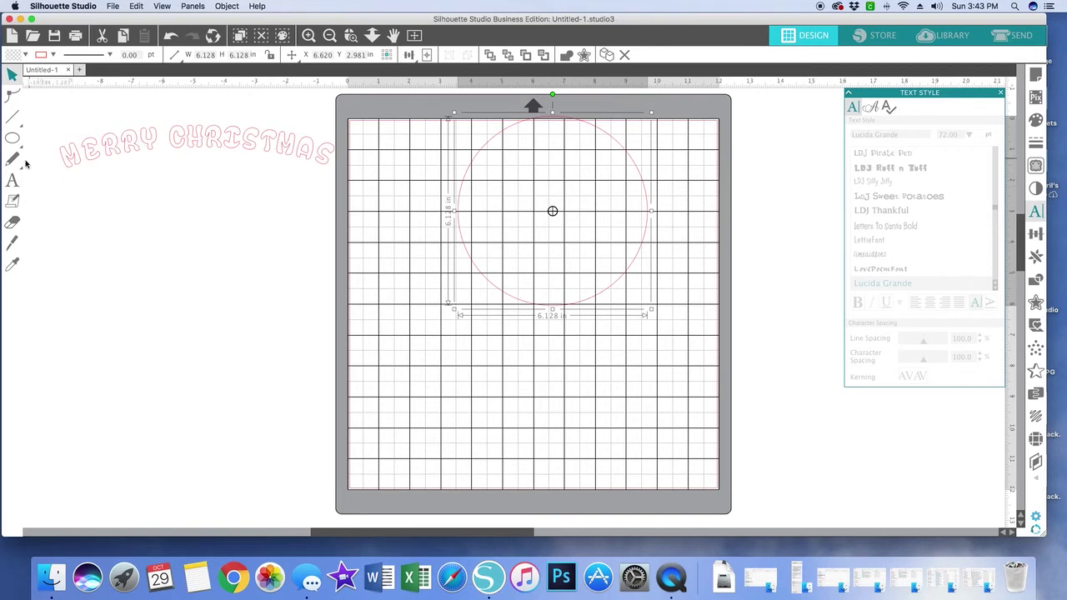
Step: Add a new 72 pt Lucida Grande text box reading MERRY CHRISTMAS on the lower mat
mouse_move(10, 142)
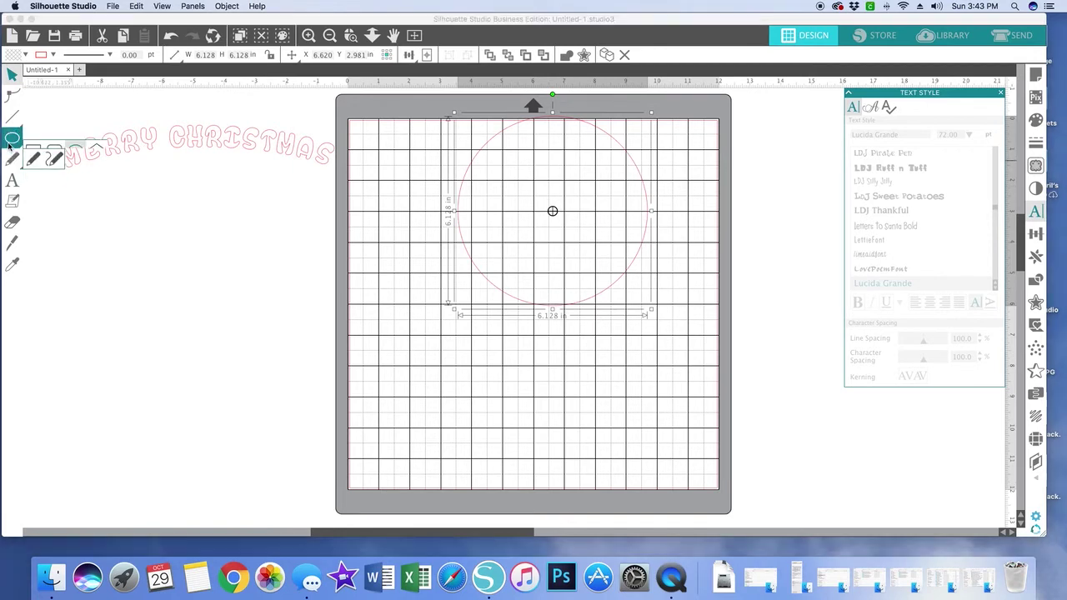
left_click(12, 182)
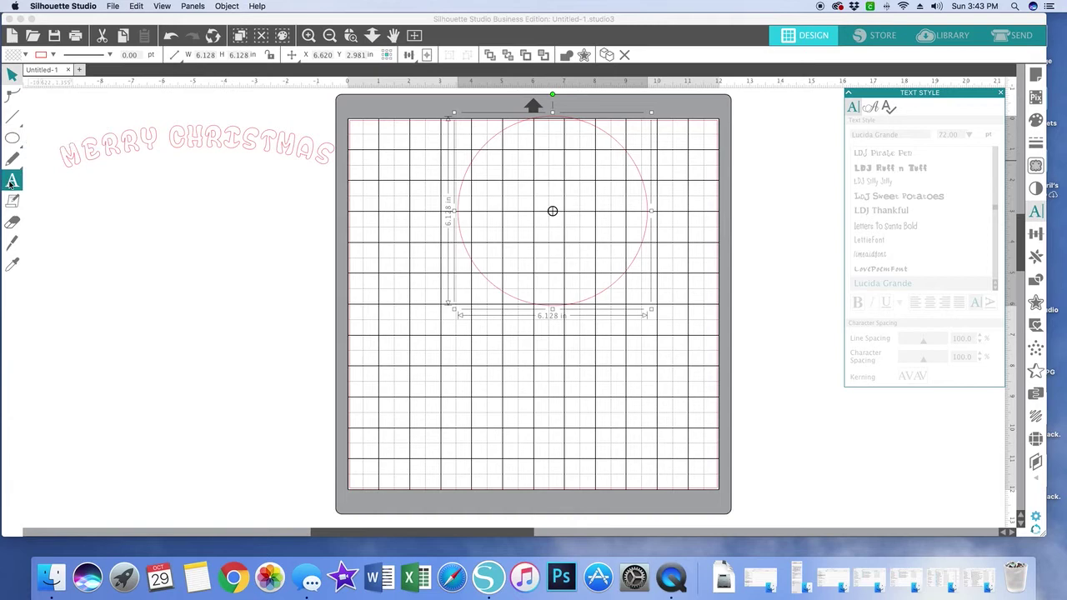
left_click(373, 395)
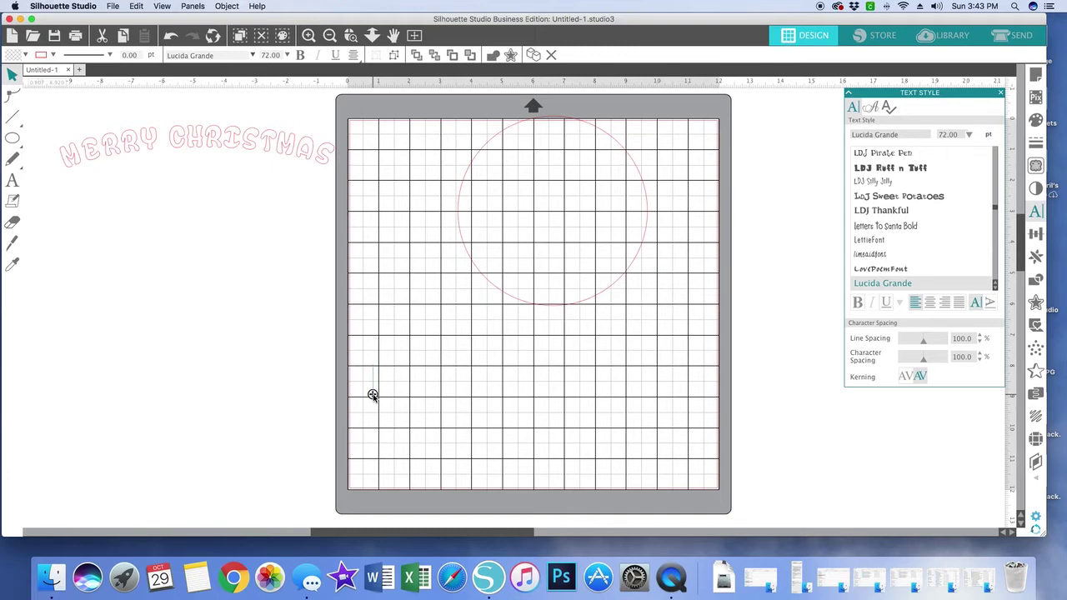
type("M")
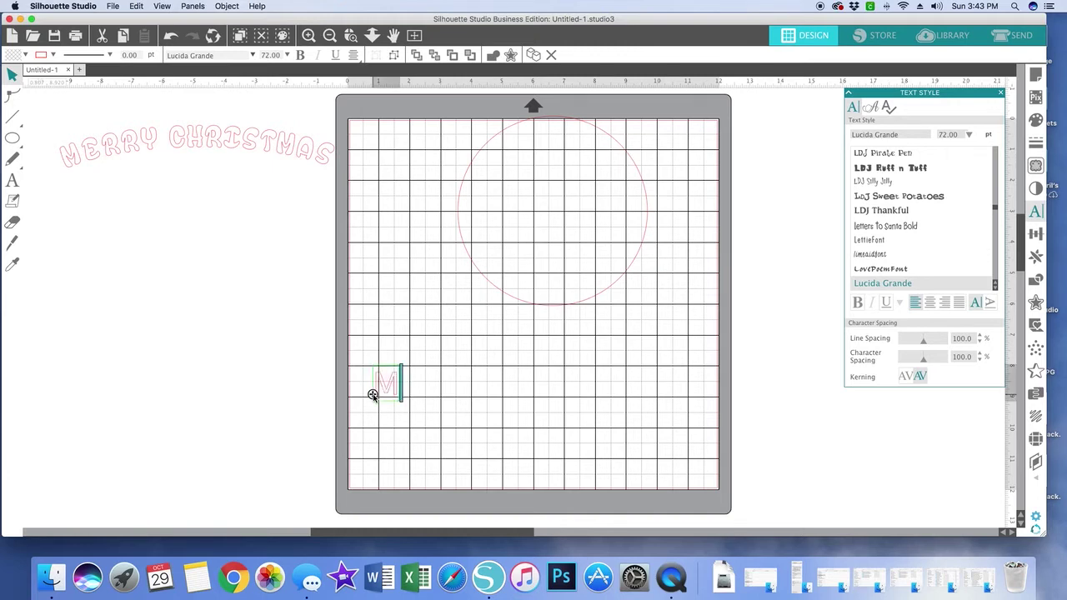
type("ERRY CHRISTMAS")
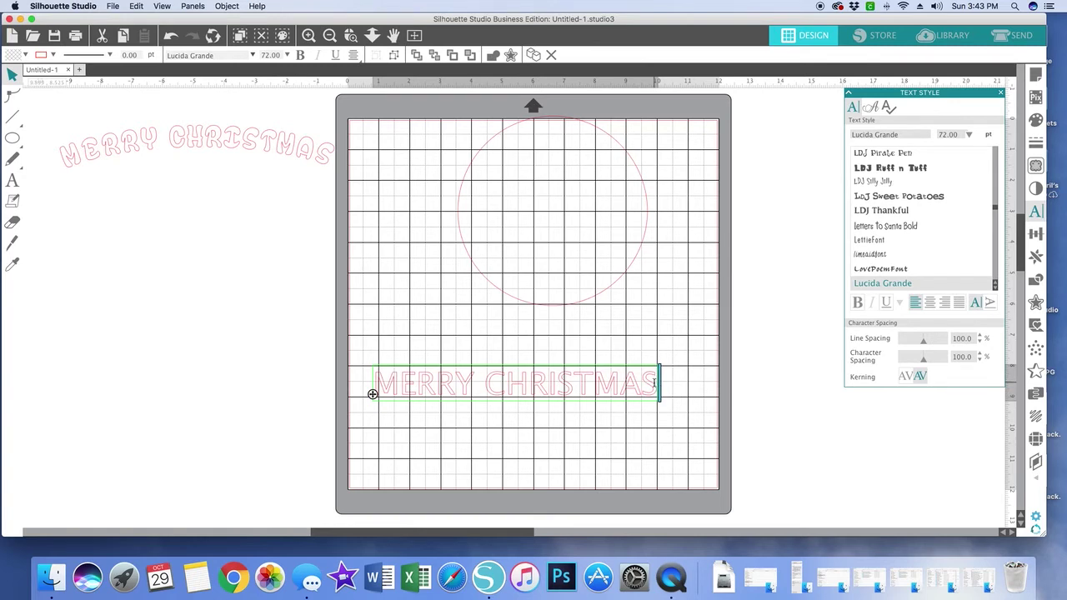
Step: Highlight the new MERRY CHRISTMAS text and change its font to LD Bubbley
left_click_drag(656, 383, 375, 384)
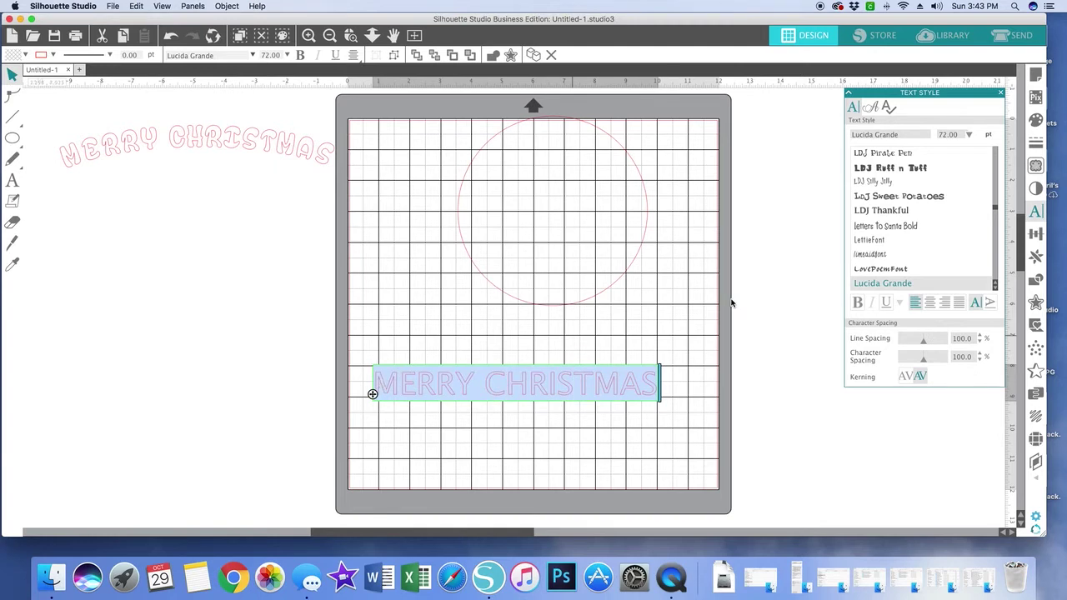
scroll(885, 266, "up", 3)
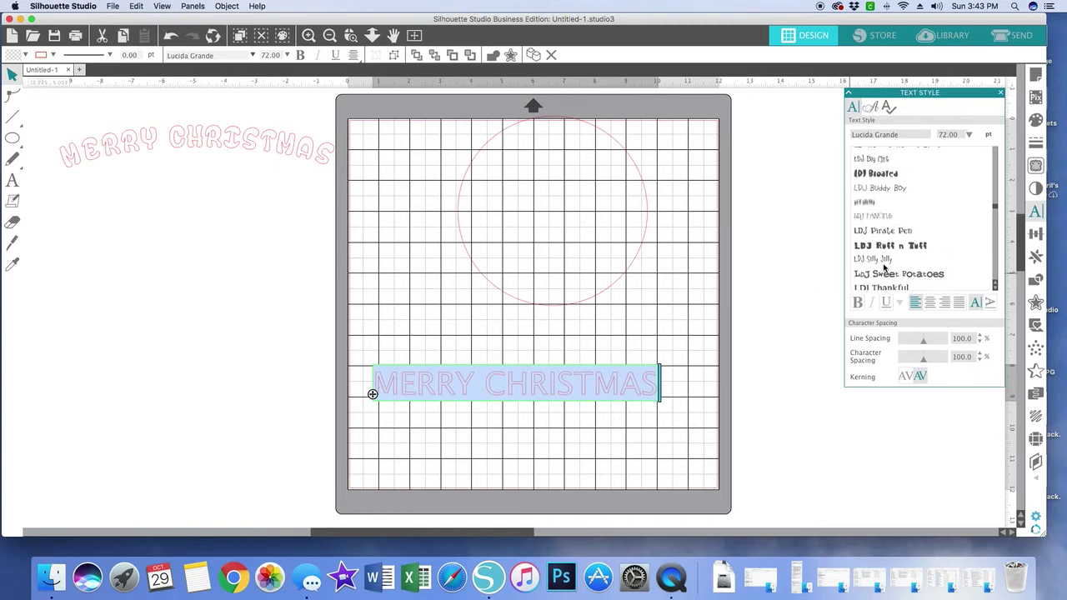
scroll(885, 267, "up", 6)
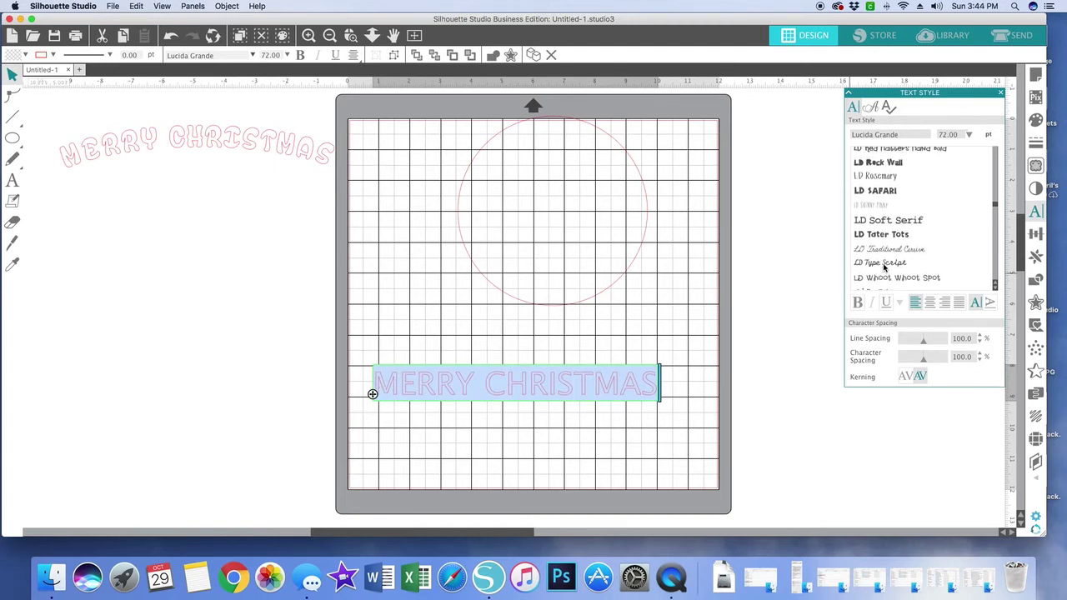
scroll(885, 267, "up", 8)
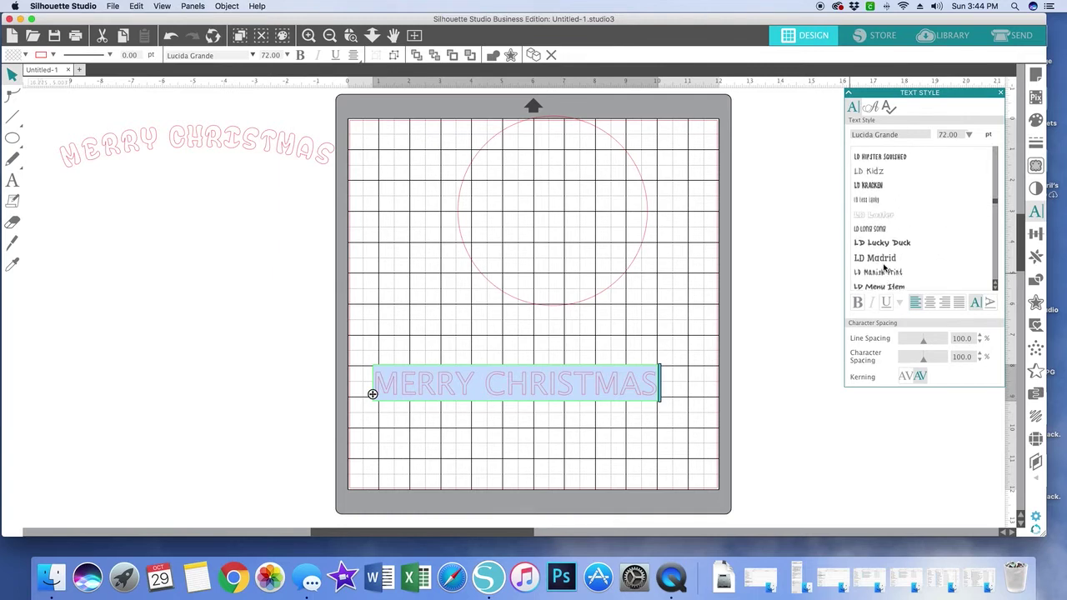
scroll(884, 266, "up", 8)
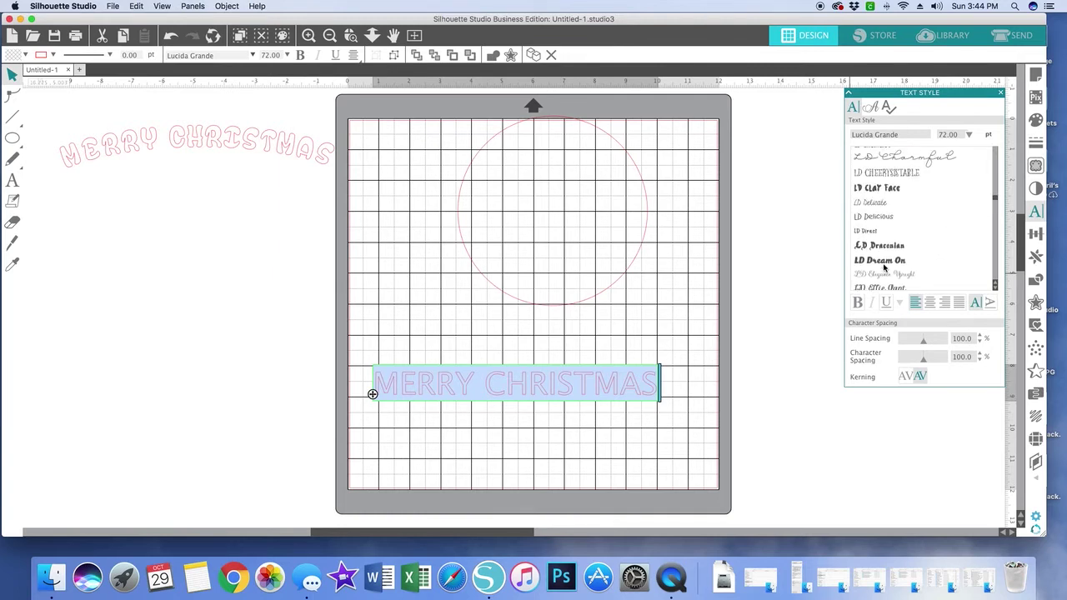
scroll(885, 267, "up", 3)
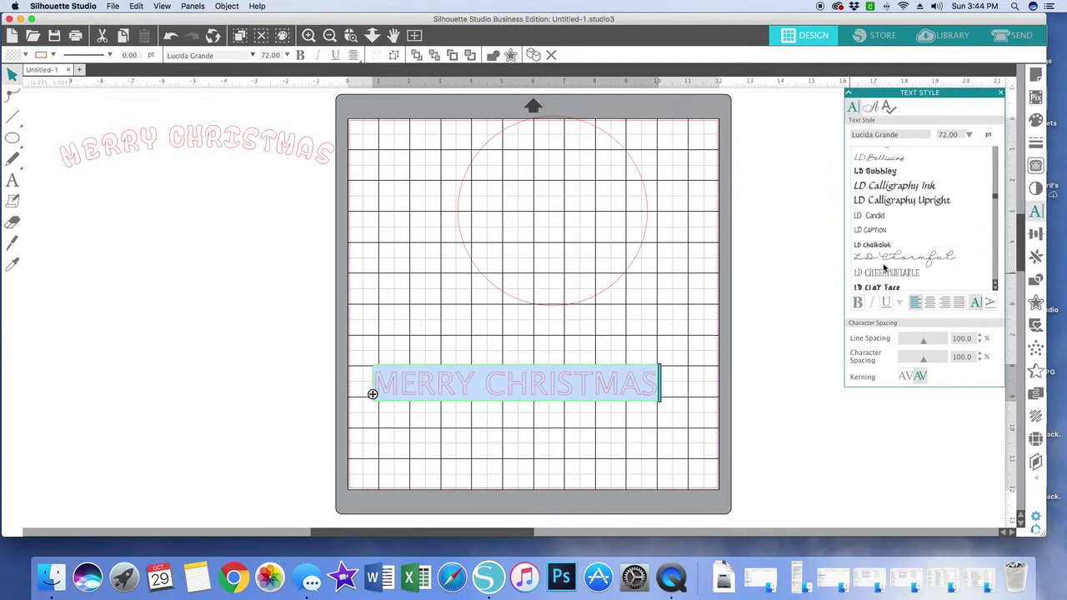
left_click(892, 172)
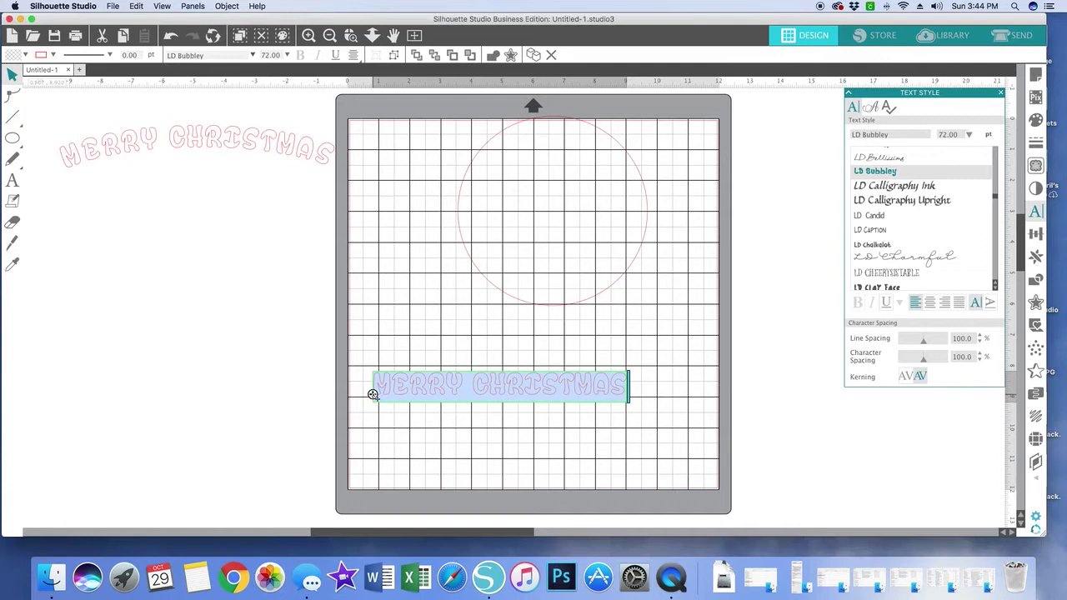
Step: Attach the MERRY CHRISTMAS text to the circle so it arcs along the circle's top
left_click_drag(373, 394, 477, 248)
left_click(430, 332)
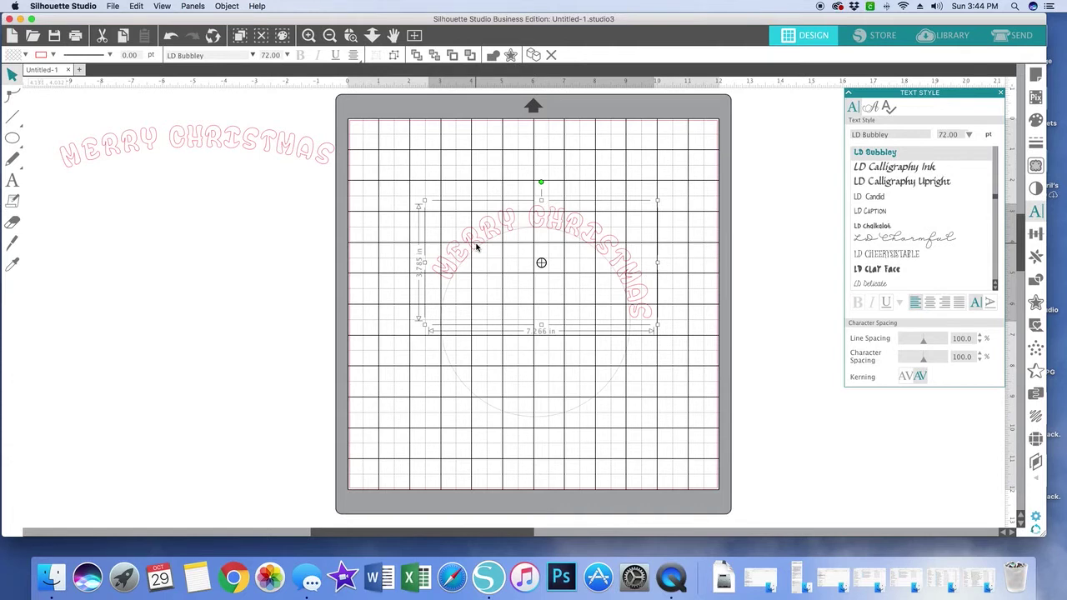
Step: Duplicate the curved MERRY CHRISTMAS text, move the copy down, and attach it to the circle's lower half
right_click(477, 247)
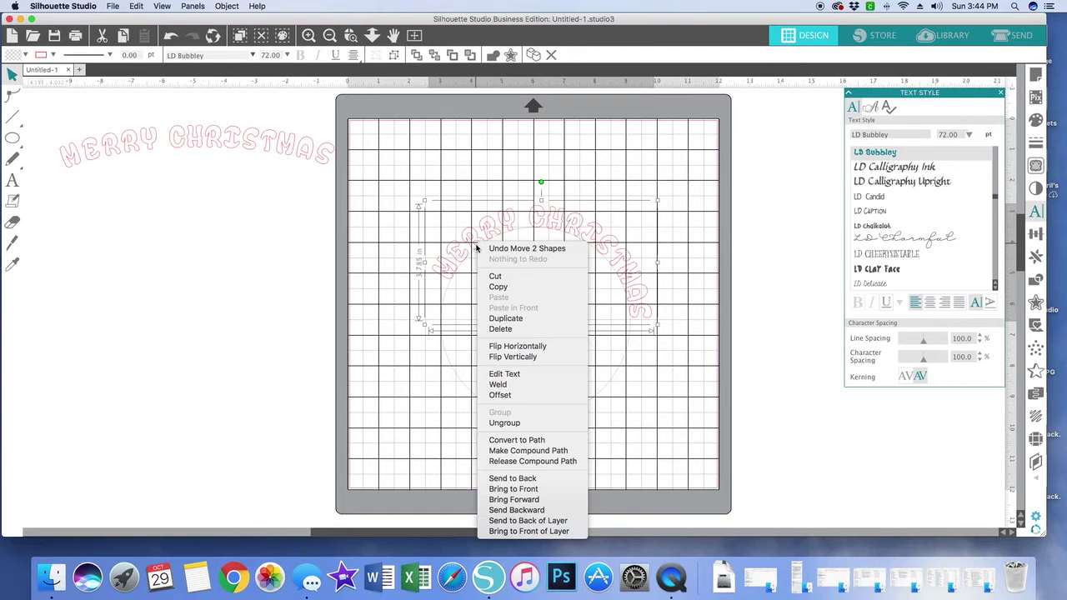
left_click(498, 319)
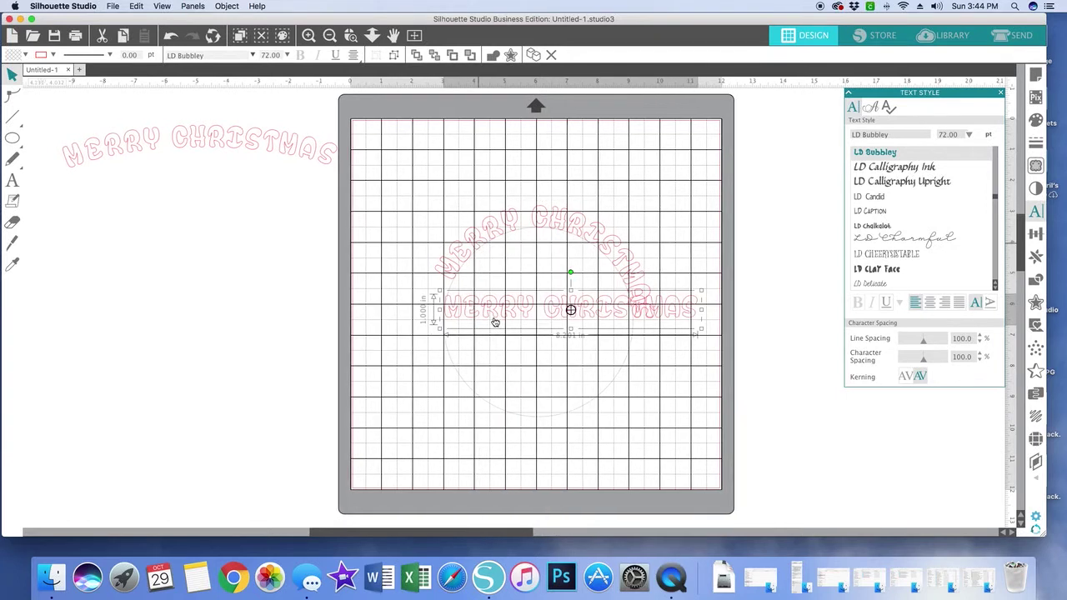
scroll(500, 407, "up", 1)
left_click_drag(525, 312, 476, 457)
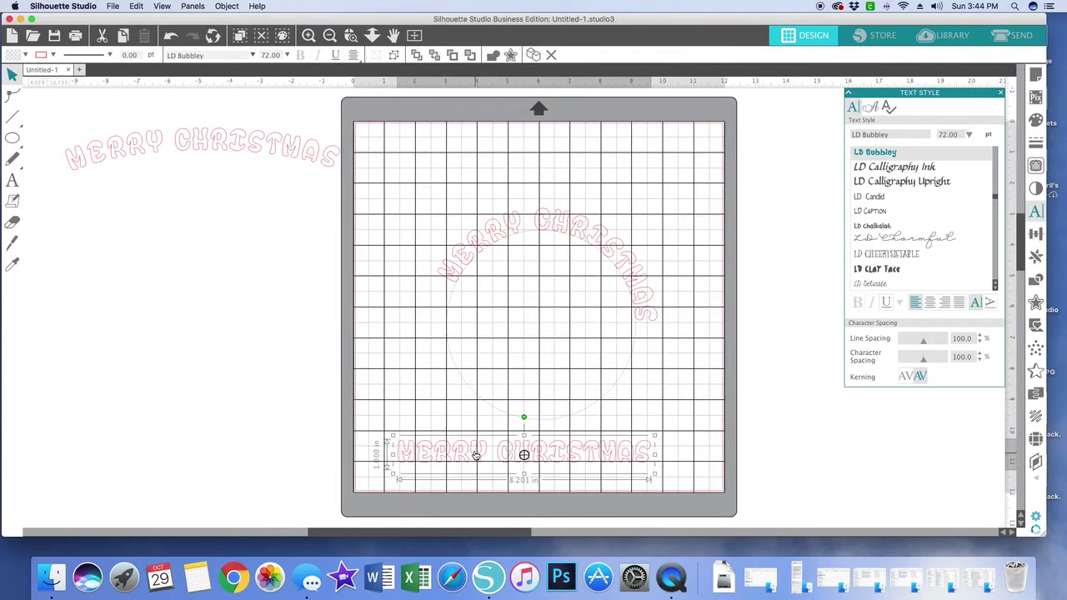
double_click(476, 456)
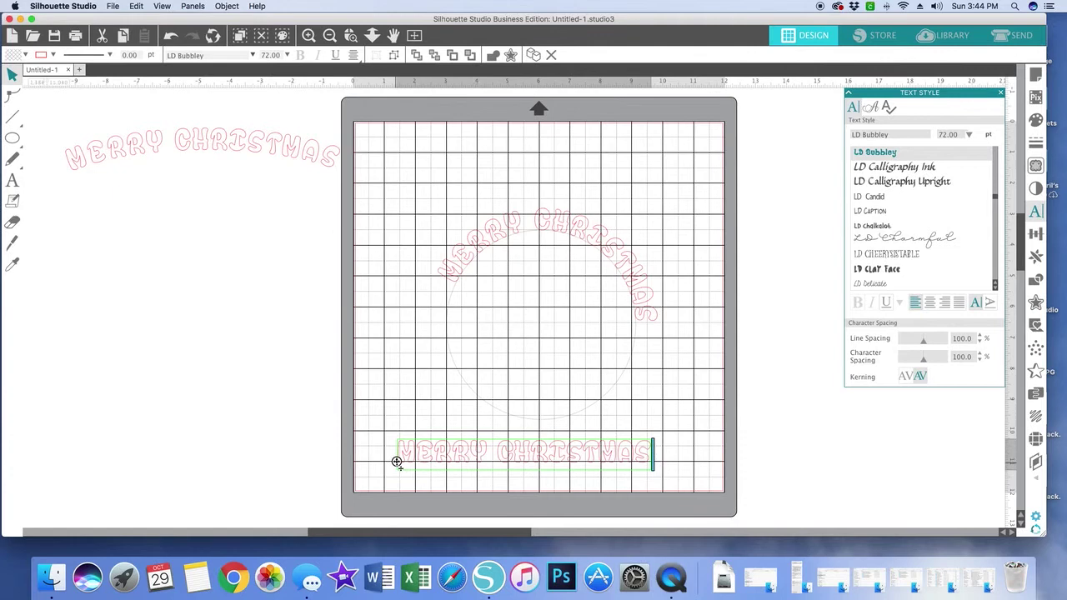
left_click_drag(397, 462, 630, 356)
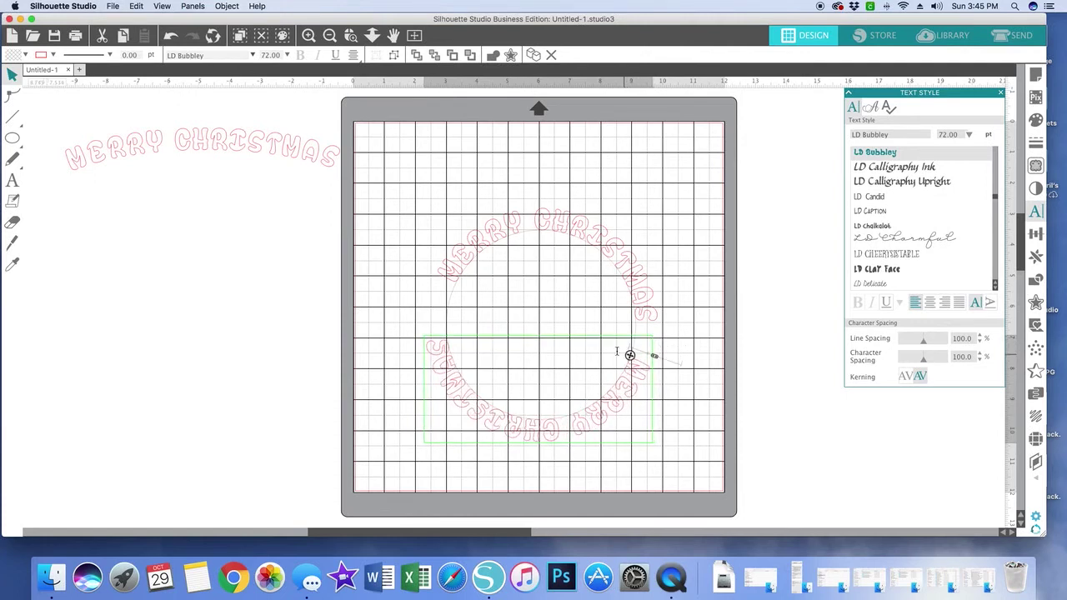
Step: Slide the upper MERRY CHRISTMAS arc slightly along the circle path
left_click(469, 261)
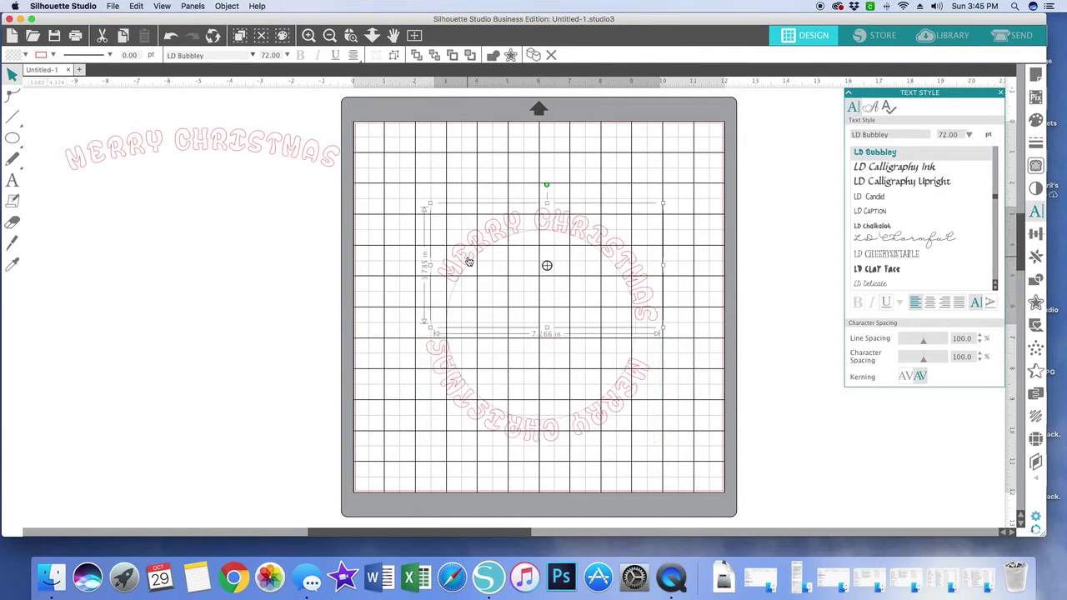
left_click_drag(469, 261, 465, 261)
double_click(465, 261)
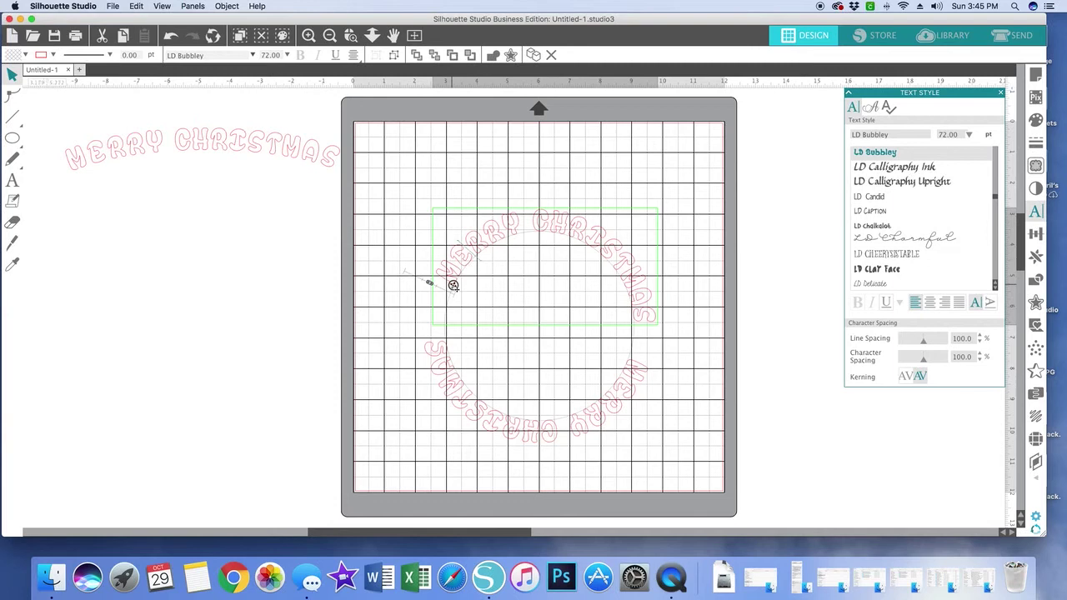
left_click_drag(454, 285, 452, 288)
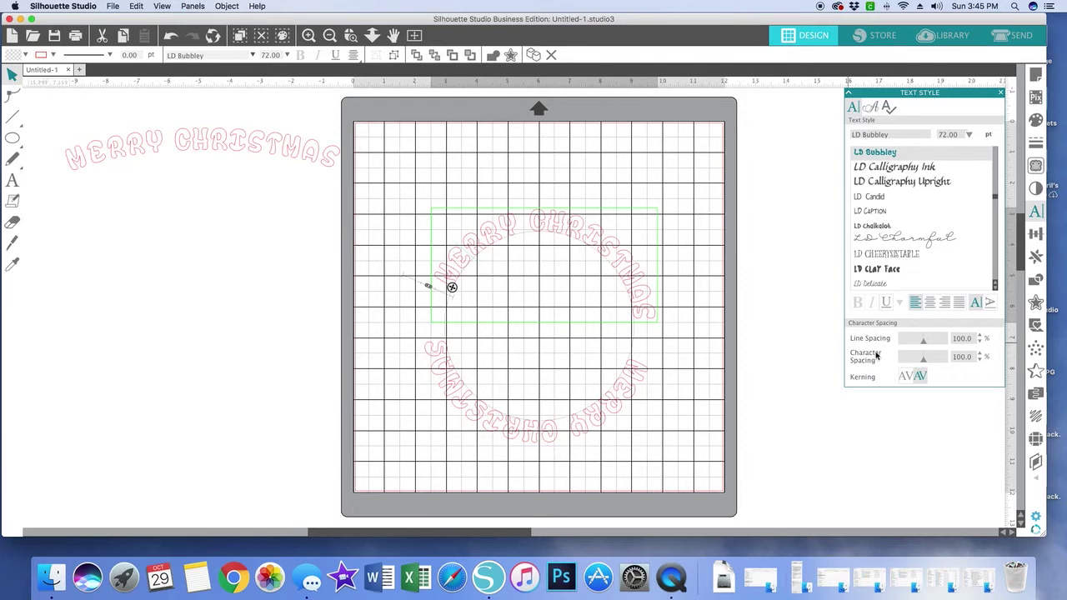
Step: Set the upper MERRY CHRISTMAS arc's character spacing to 110%
left_click(981, 353)
left_click(980, 353)
left_click(980, 353)
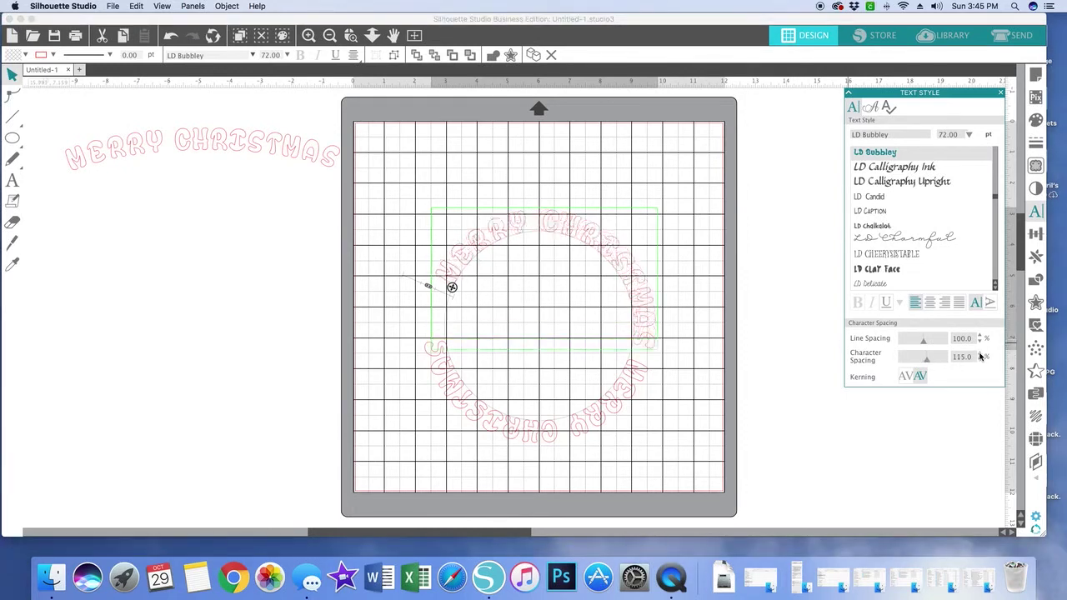
left_click(980, 354)
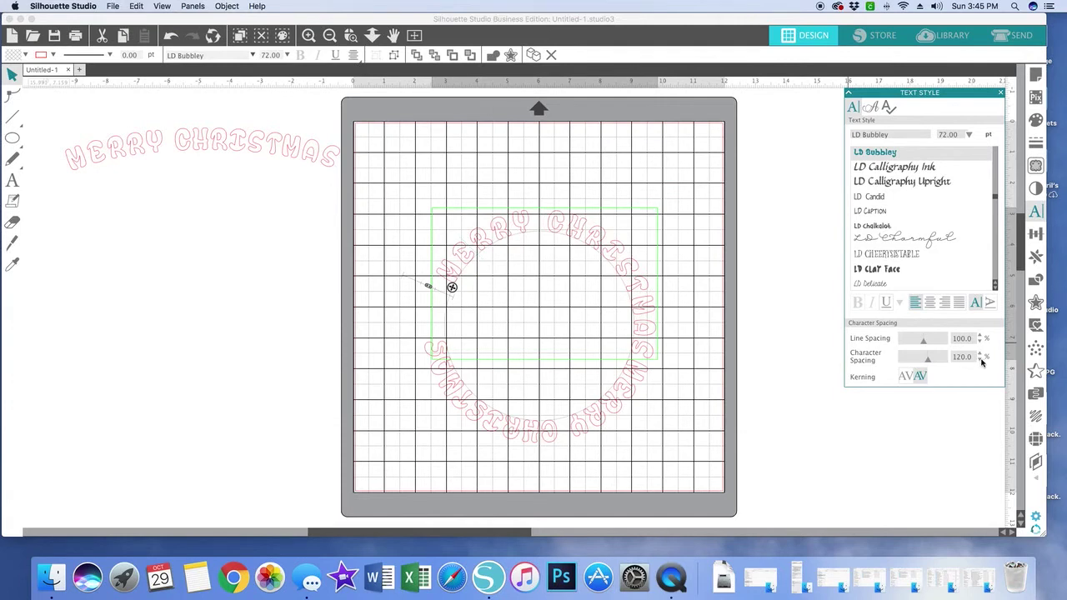
left_click(981, 360)
left_click(980, 361)
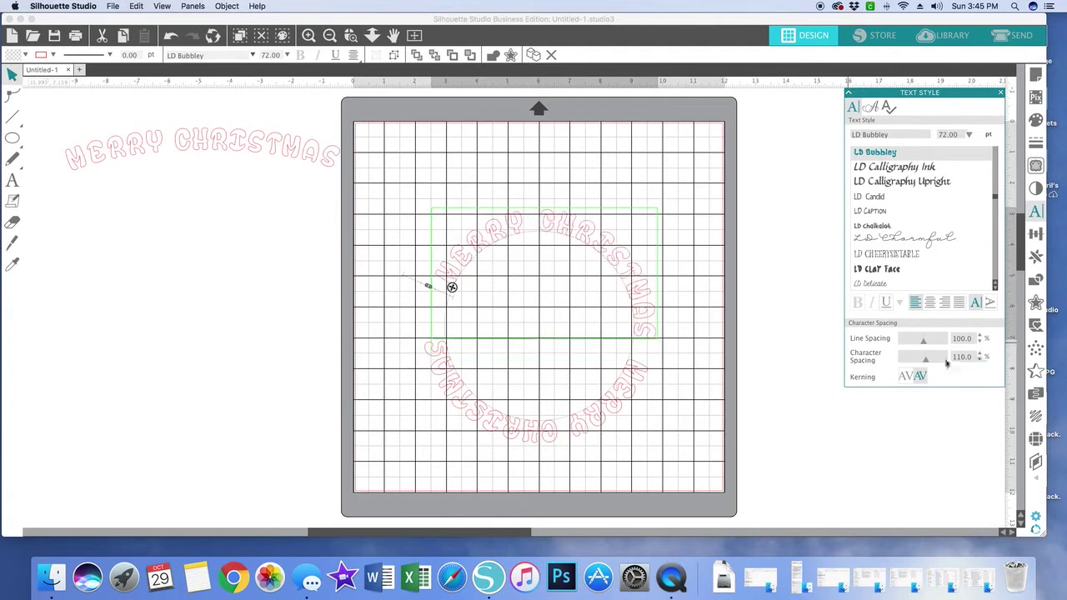
Step: Set the lower arc's character spacing to 110% and rotate it to sit centred under the circle
left_click(578, 428)
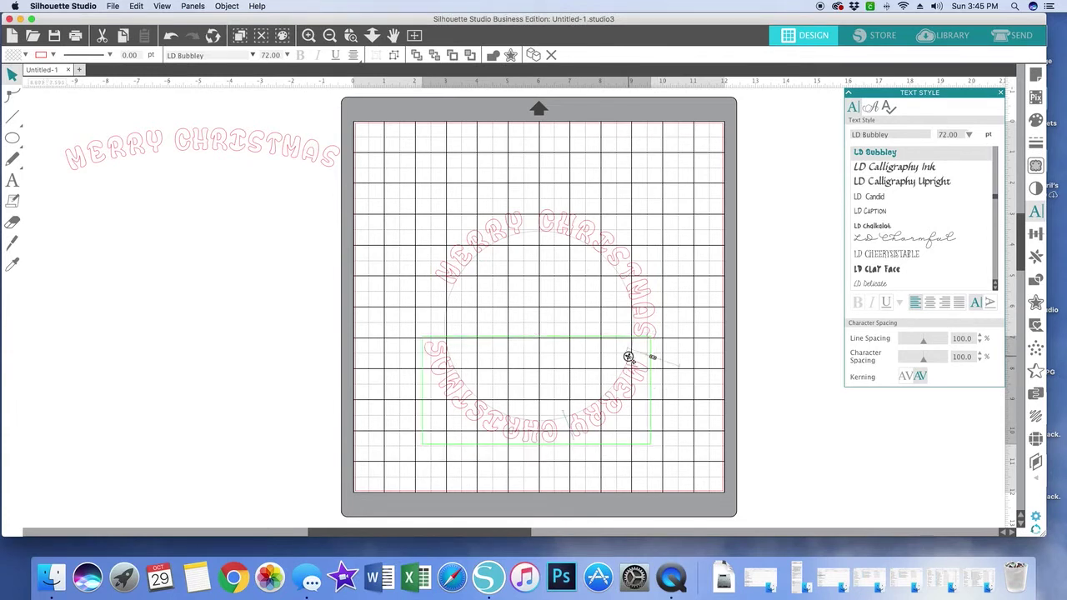
left_click_drag(629, 358, 620, 372)
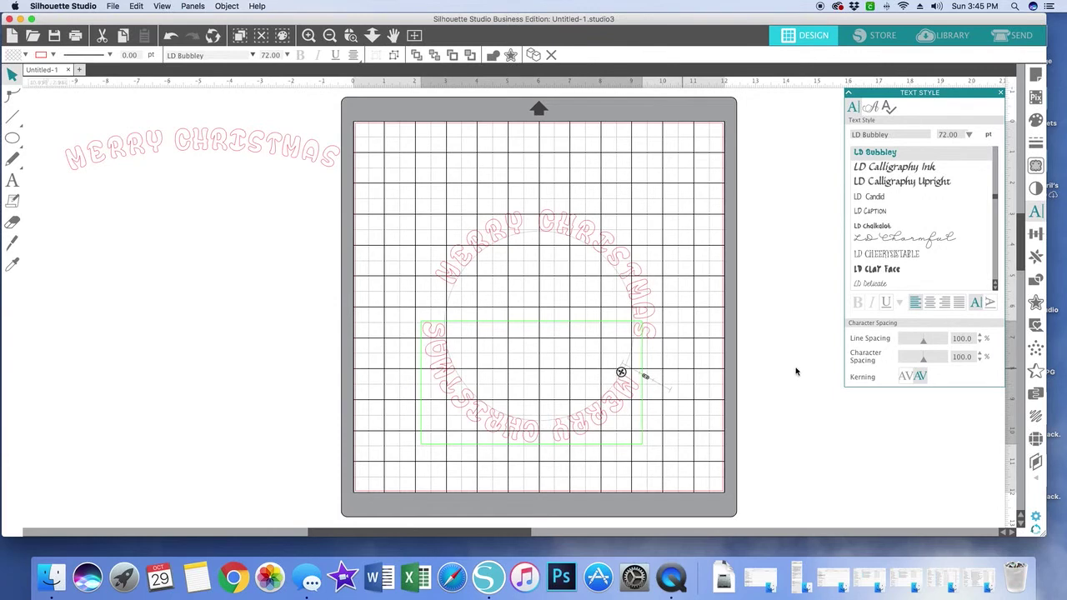
left_click(980, 354)
left_click(980, 355)
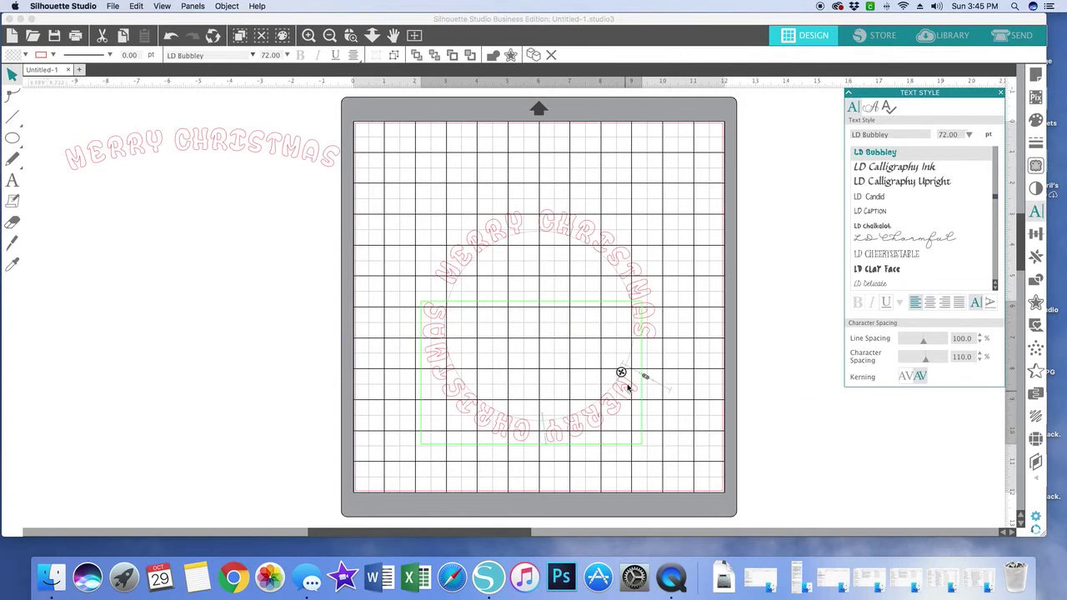
left_click_drag(621, 373, 624, 371)
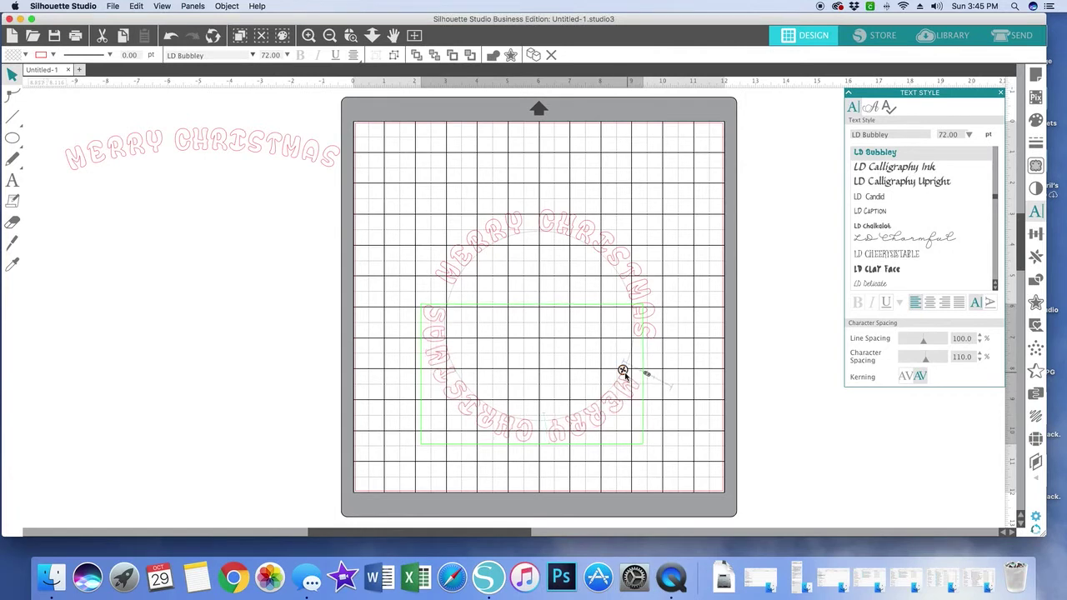
left_click(674, 240)
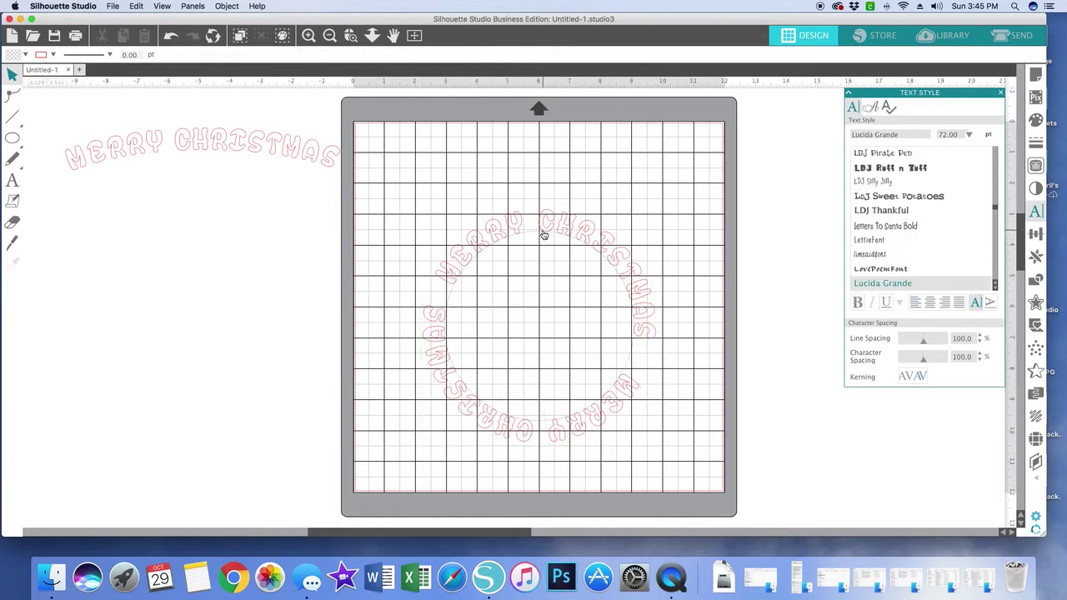
Step: Zoom in on the wreath and slide the upper MERRY CHRISTMAS arc along the circle
left_click(308, 35)
left_click(309, 35)
left_click(309, 35)
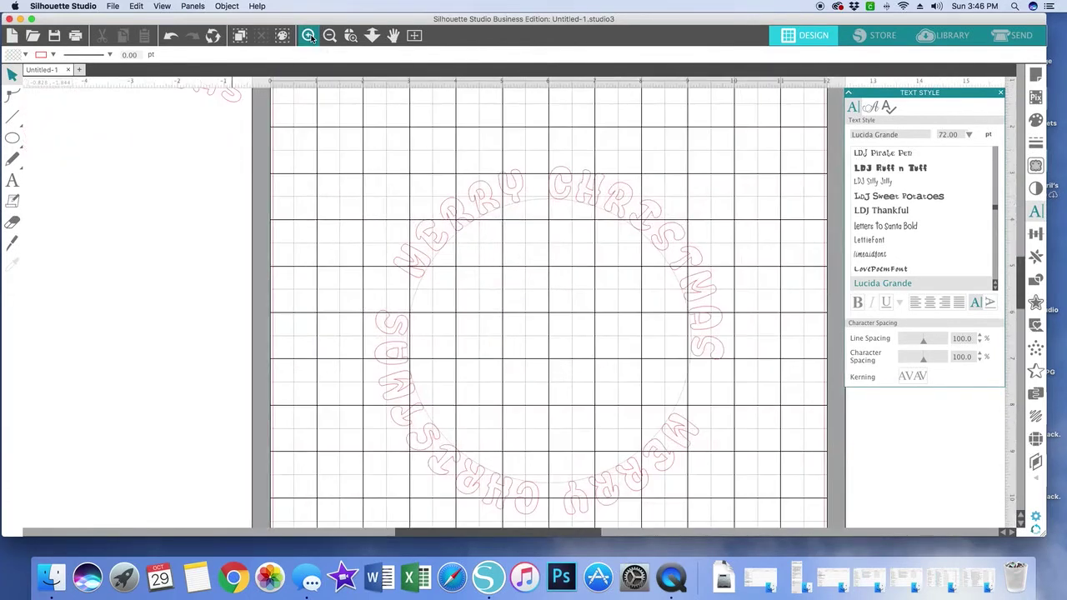
left_click(308, 35)
left_click(308, 35)
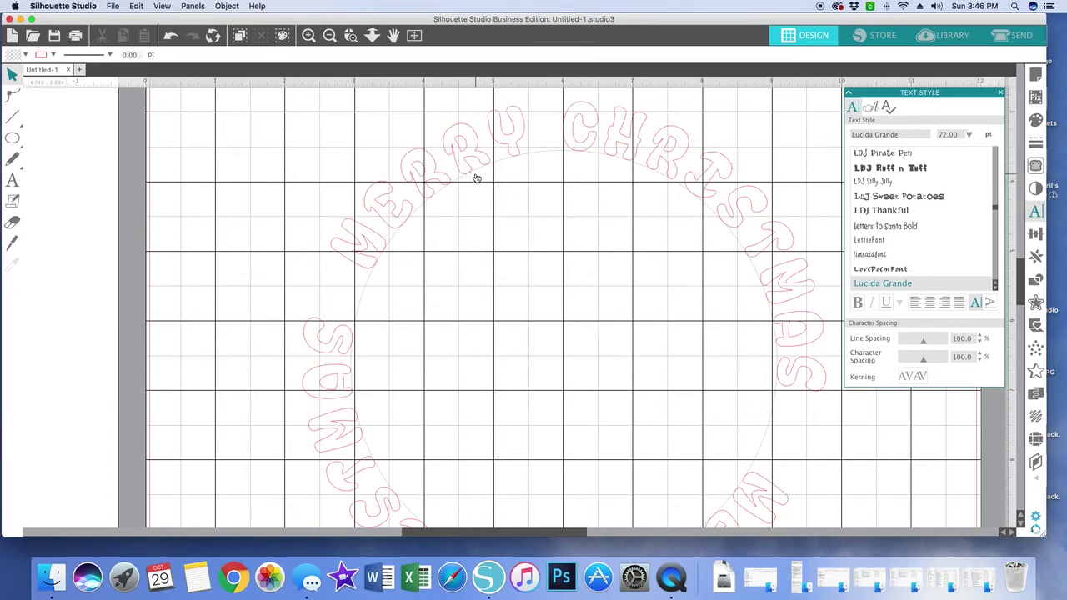
left_click(420, 187)
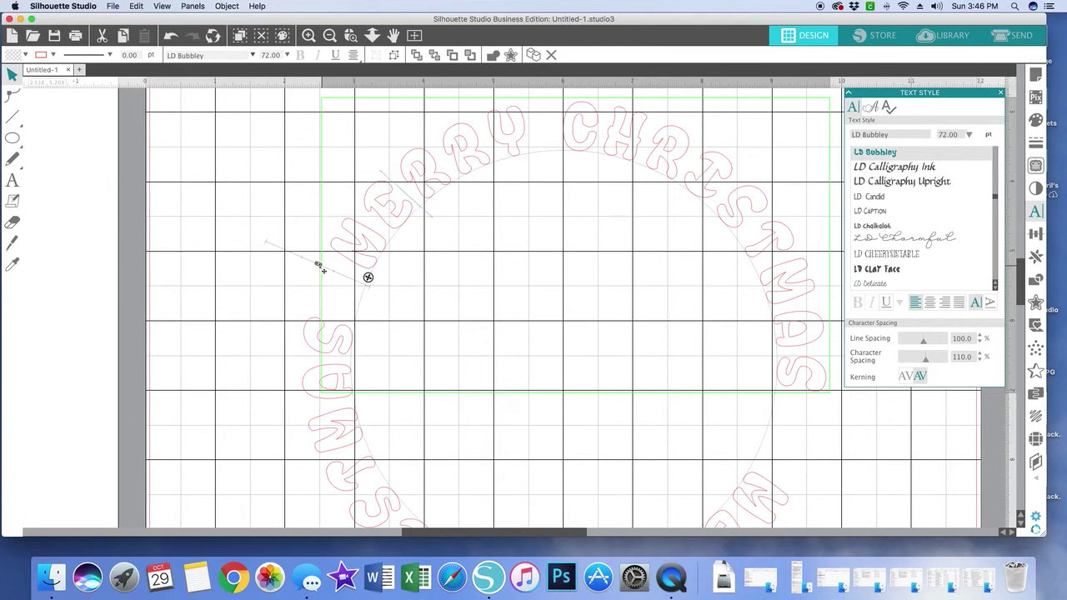
left_click_drag(317, 267, 311, 269)
left_click(311, 270)
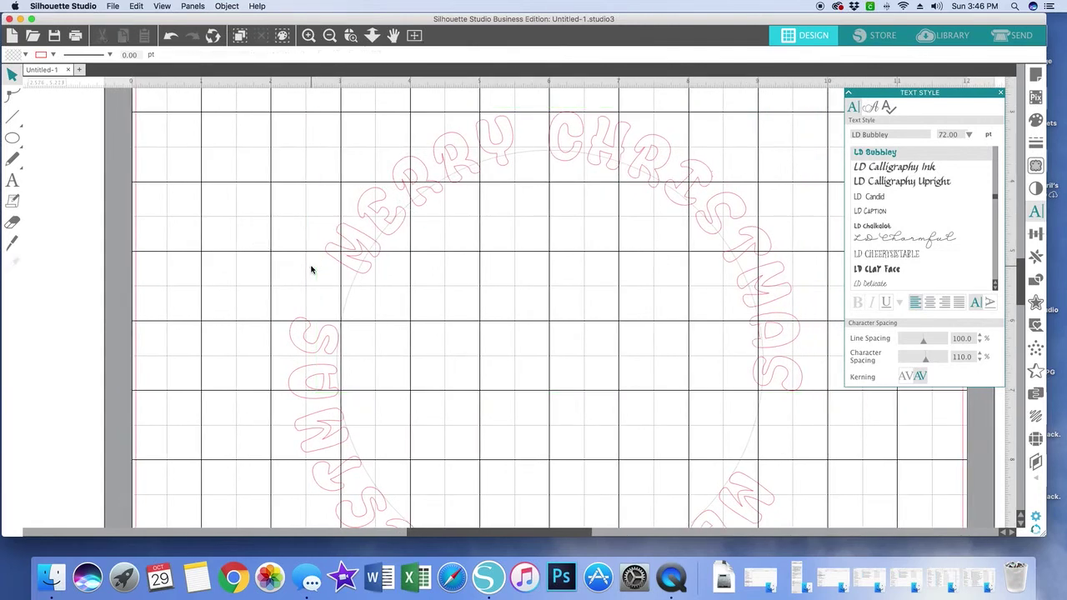
left_click(348, 262)
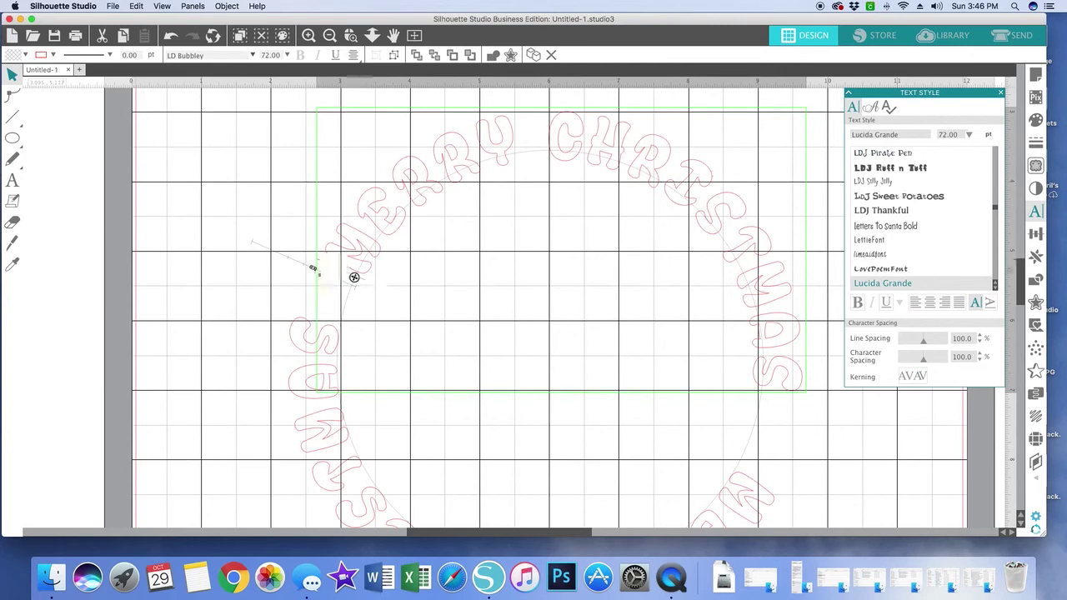
left_click_drag(314, 269, 296, 267)
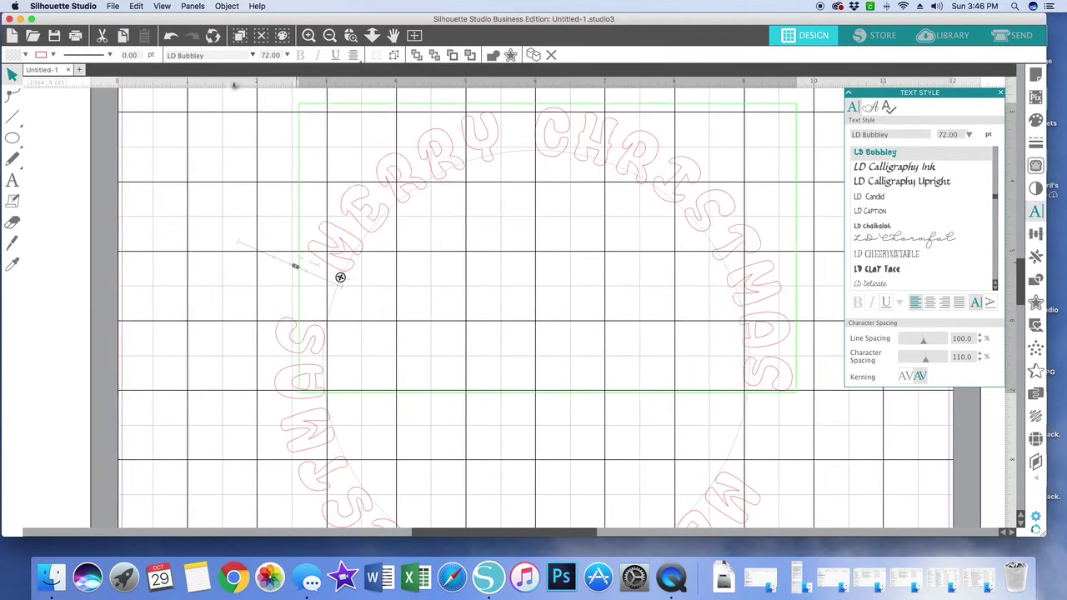
Step: Undo the recent adjustments to the upper arc
left_click(171, 37)
left_click(171, 38)
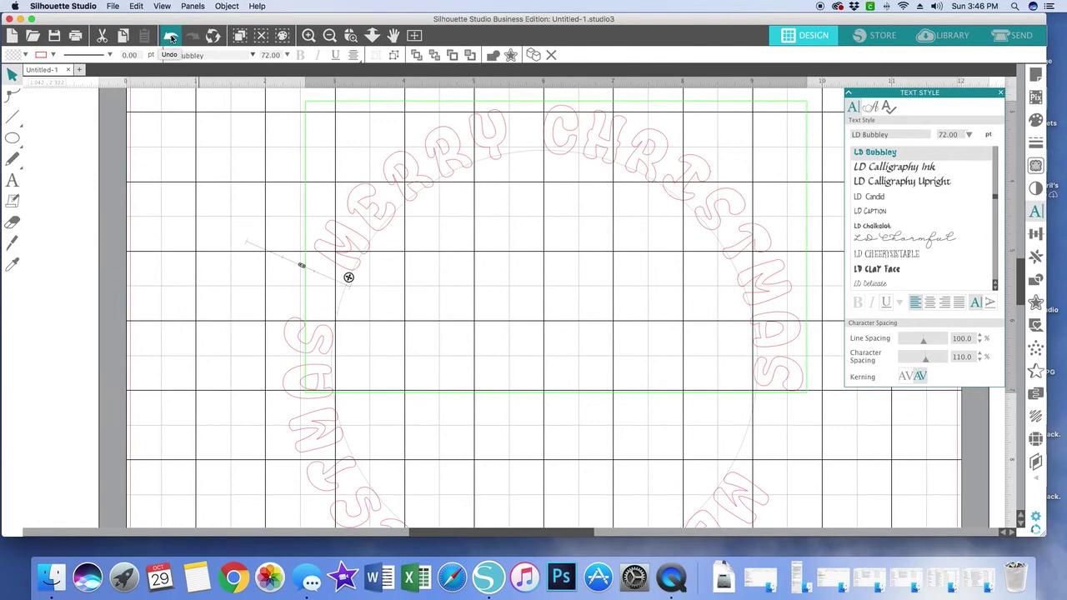
left_click(171, 38)
left_click(171, 38)
left_click(171, 38)
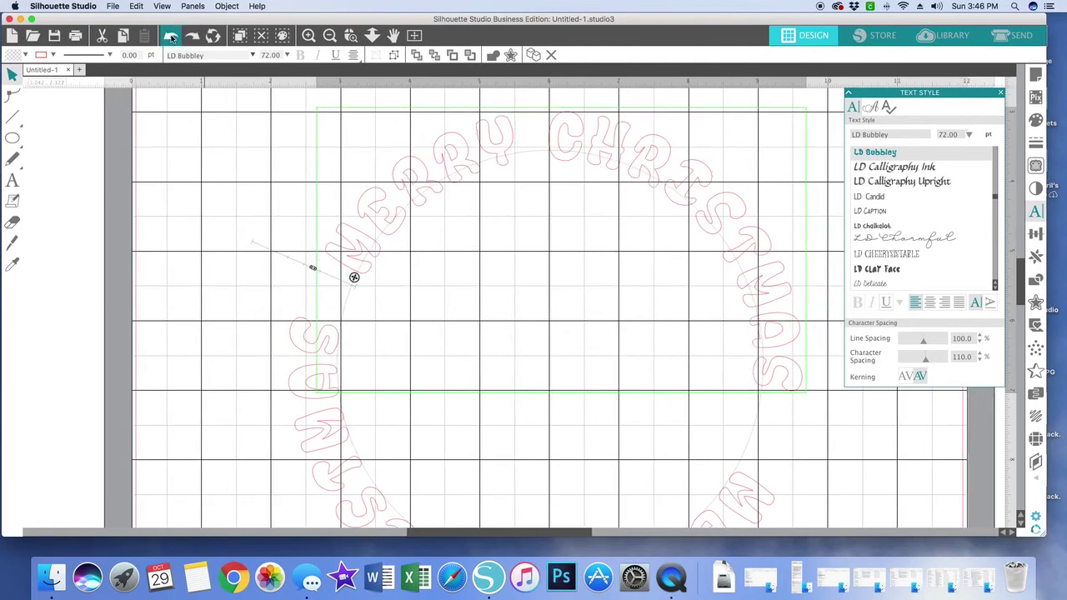
left_click(170, 37)
left_click(170, 37)
left_click(171, 37)
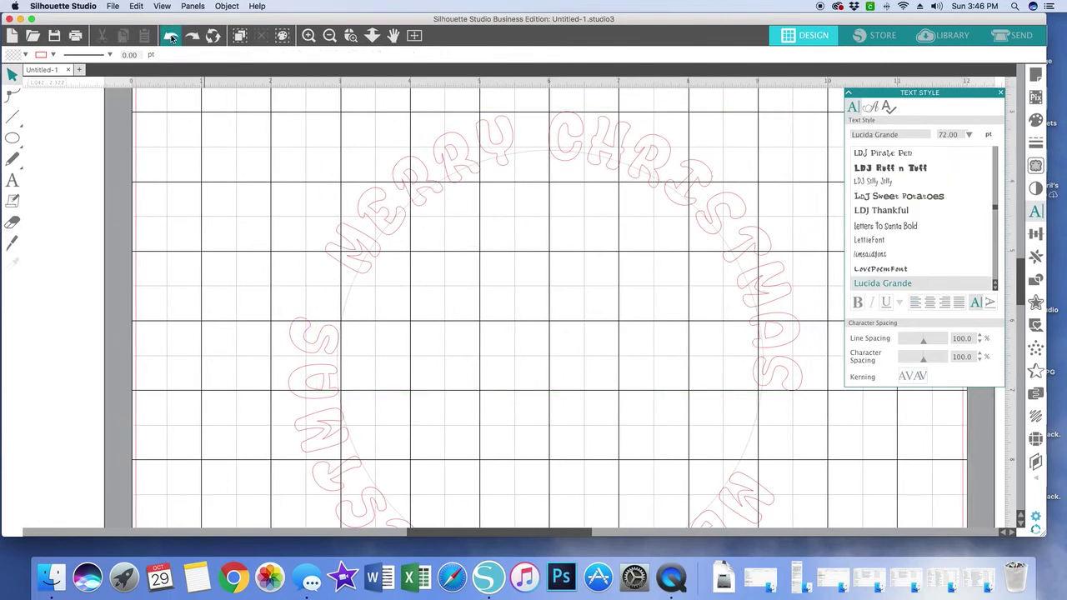
left_click(171, 37)
left_click(171, 38)
left_click(171, 38)
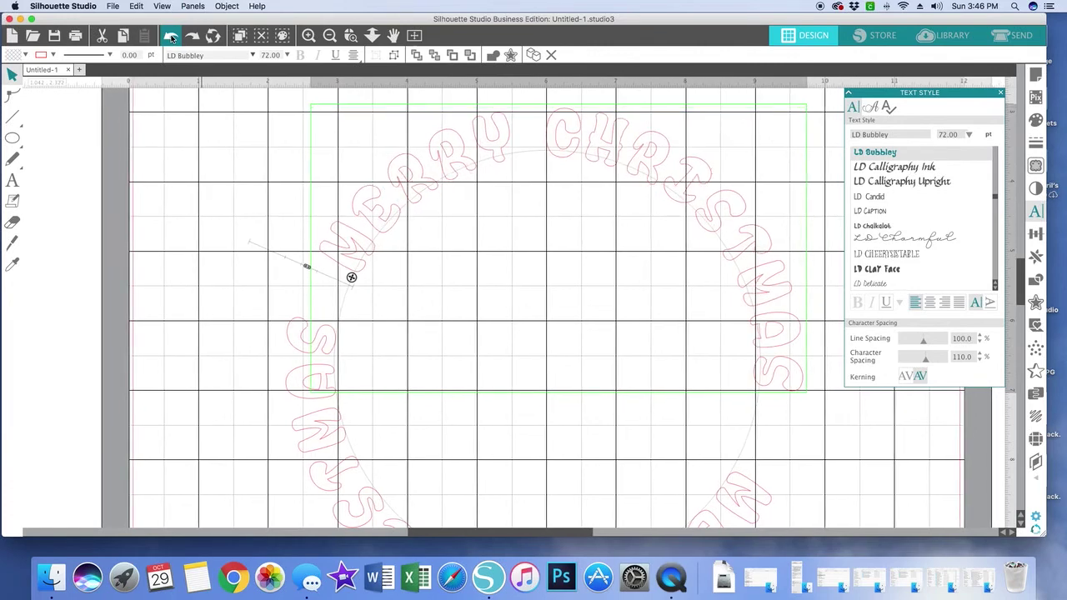
left_click(171, 38)
left_click(171, 37)
left_click(170, 38)
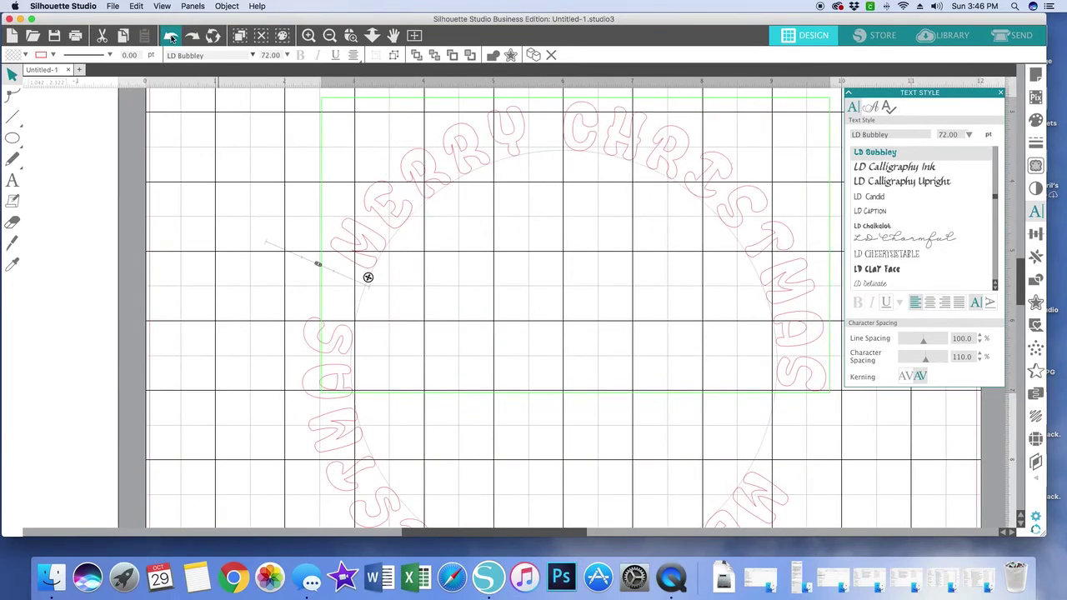
left_click(171, 38)
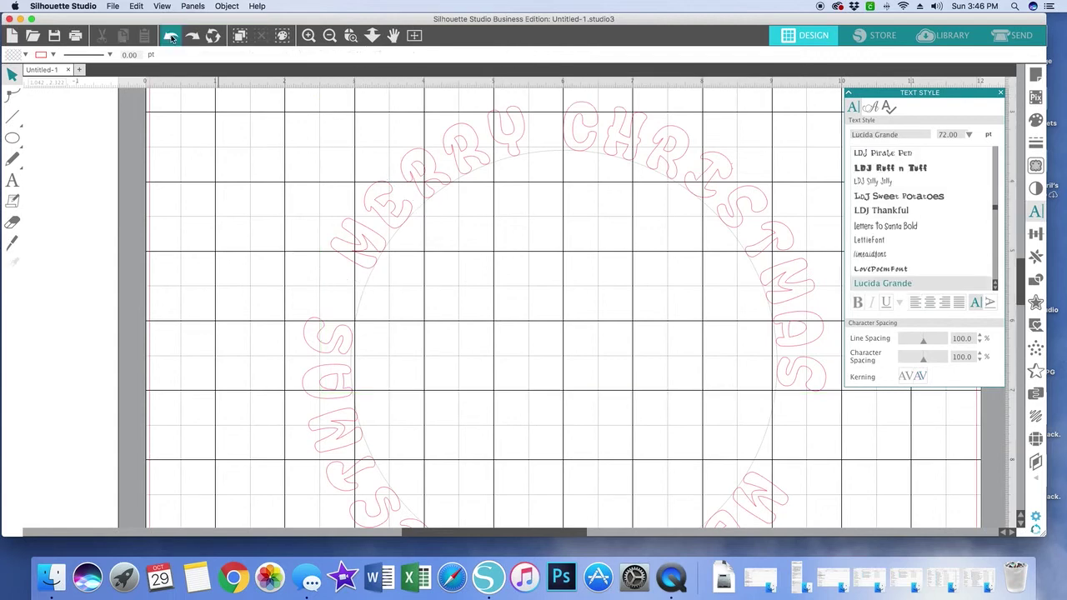
Step: Nudge the upper MERRY CHRISTMAS arc slightly along the circle so both arcs nearly ring it
left_click(367, 238)
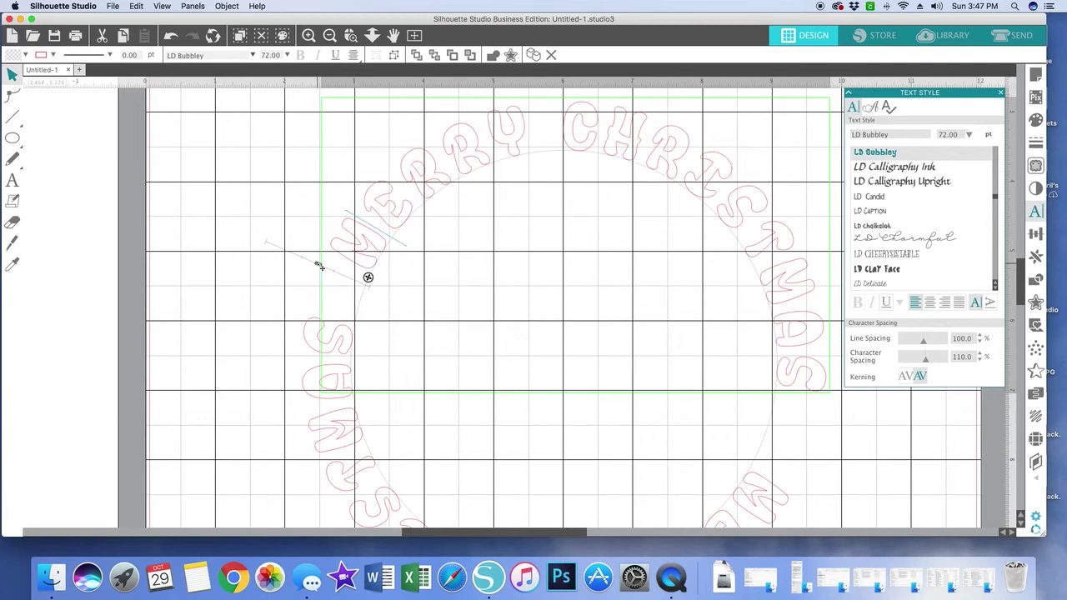
scroll(318, 265, "down", 1)
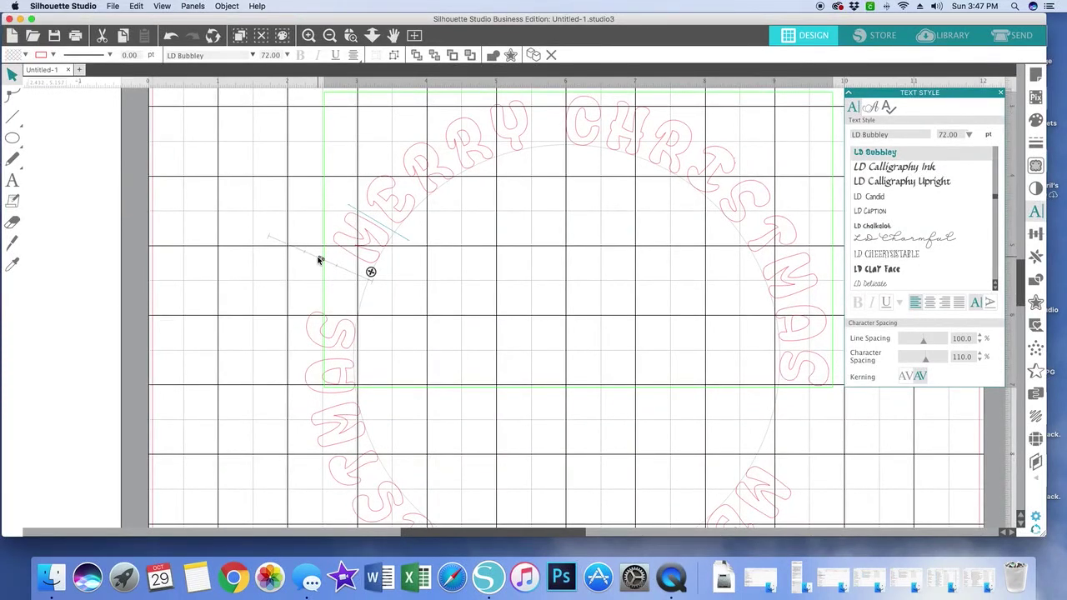
left_click(318, 261)
left_click(362, 248)
left_click_drag(326, 263, 327, 264)
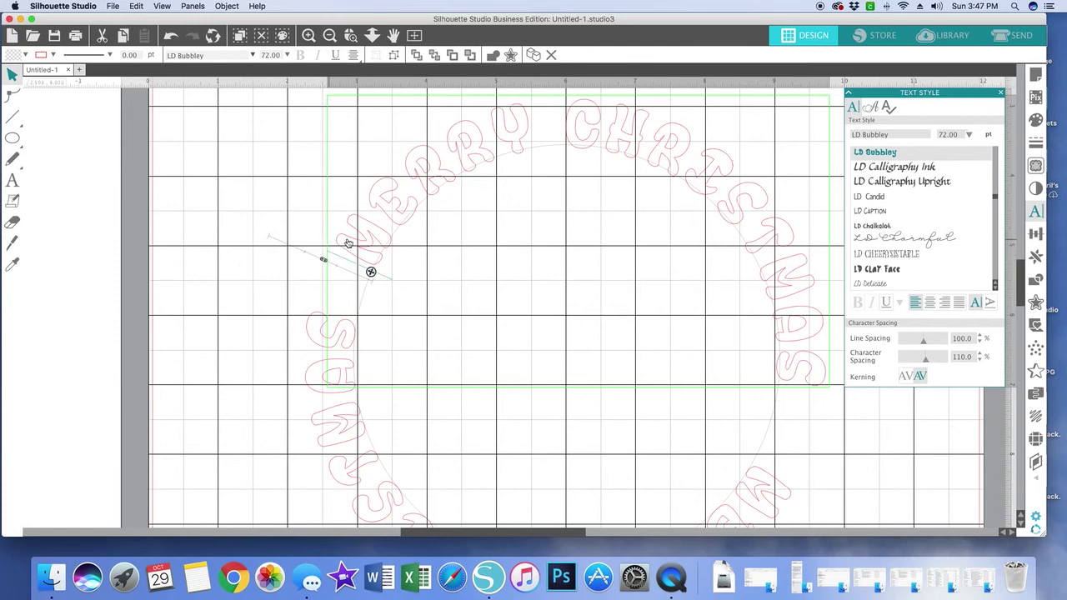
left_click(224, 262)
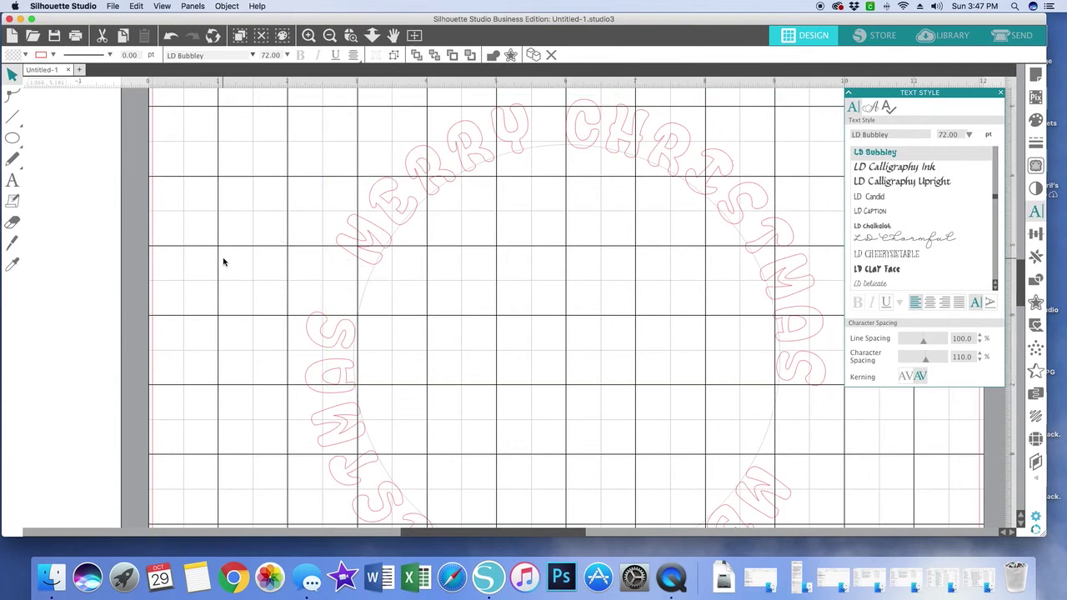
Step: Rotate the lower inverted MERRY CHRISTMAS arc slightly around the circle
scroll(223, 261, "down", 5)
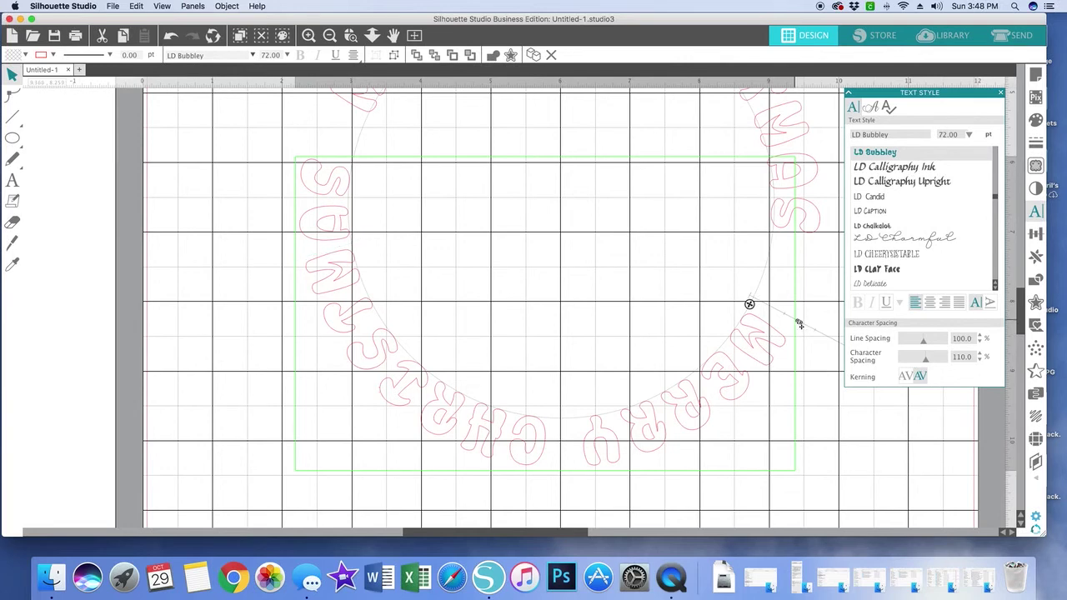
left_click_drag(799, 325, 795, 318)
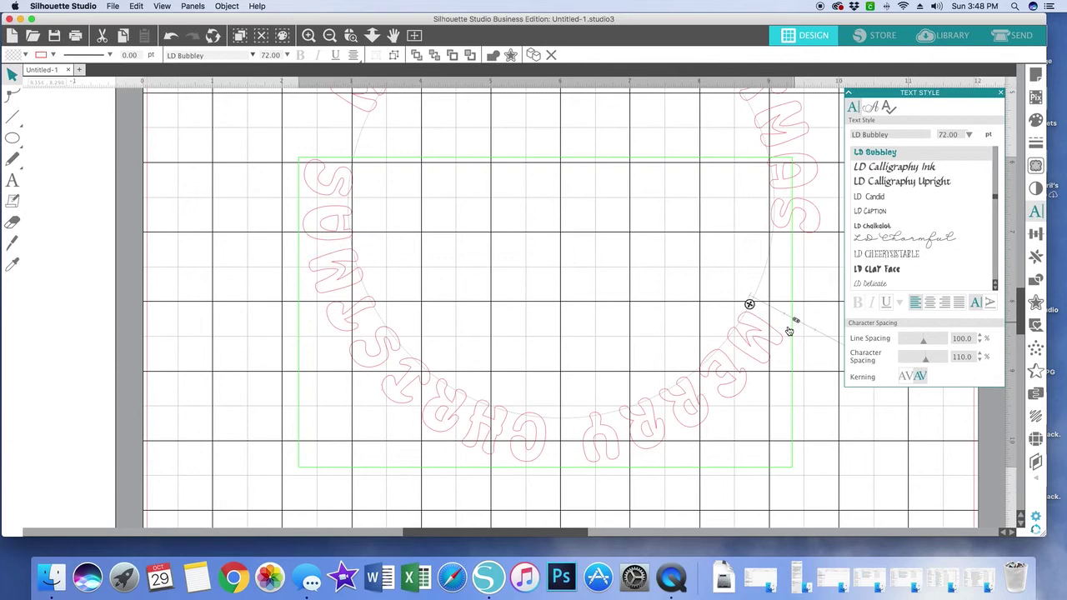
left_click(217, 379)
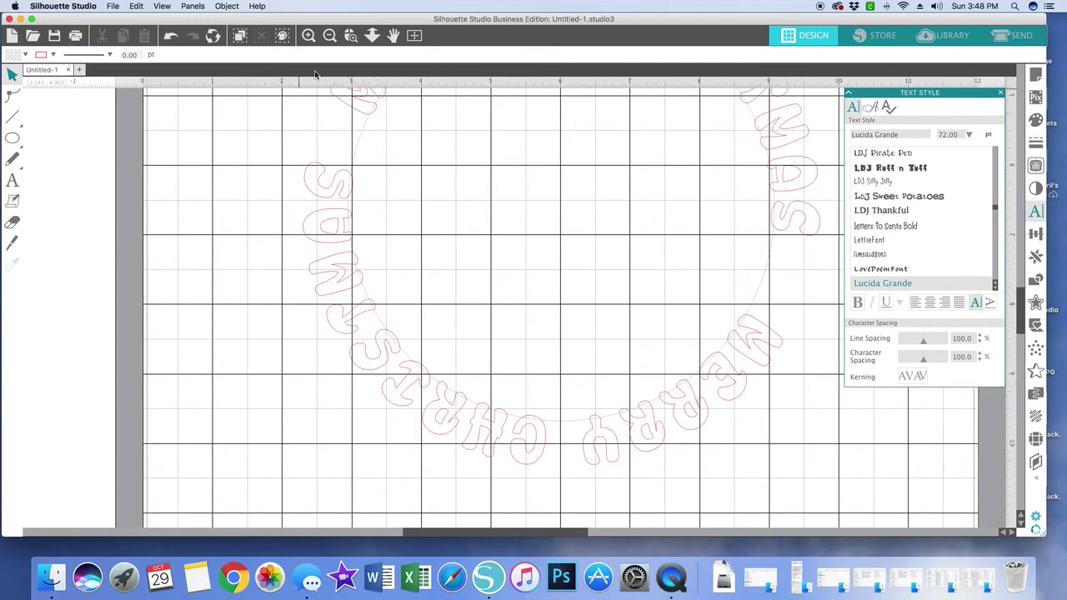
Step: Weld both MERRY CHRISTMAS arcs and the circle together and position the ring near mat centre
left_click(413, 34)
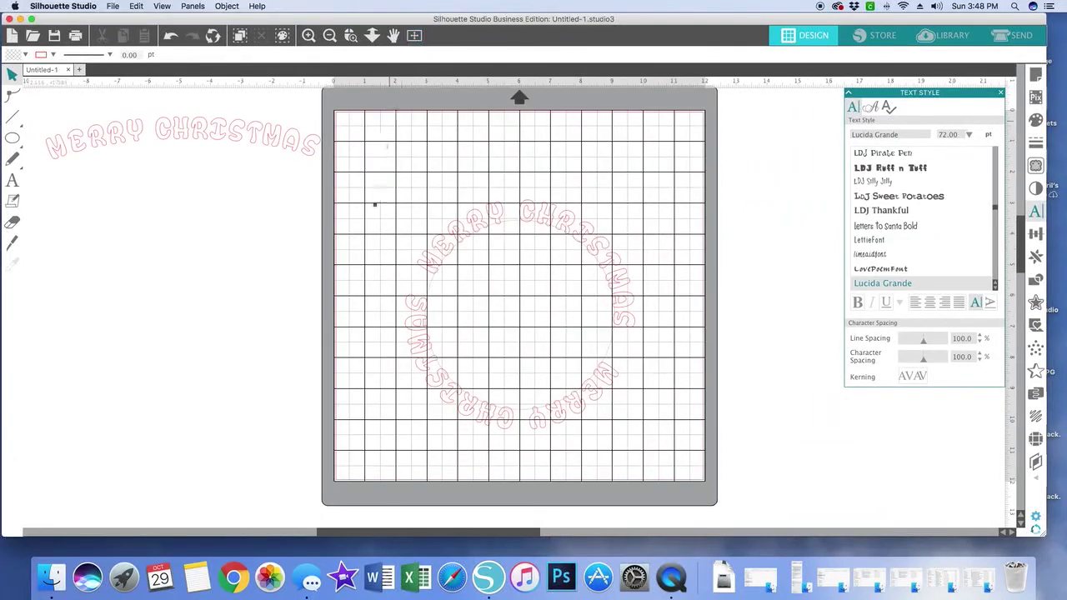
left_click_drag(355, 172, 692, 467)
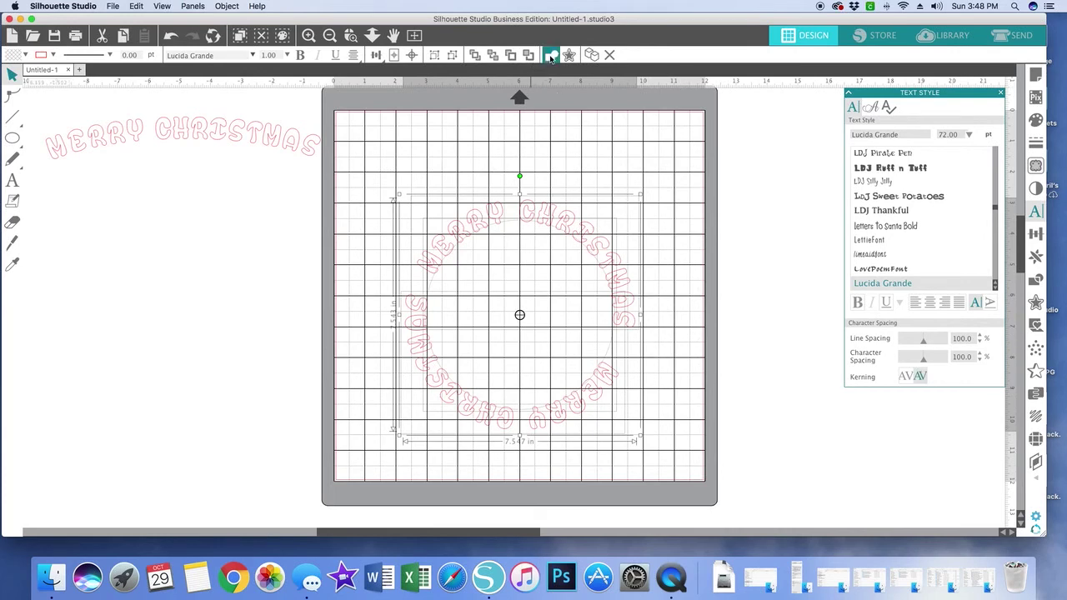
left_click(551, 57)
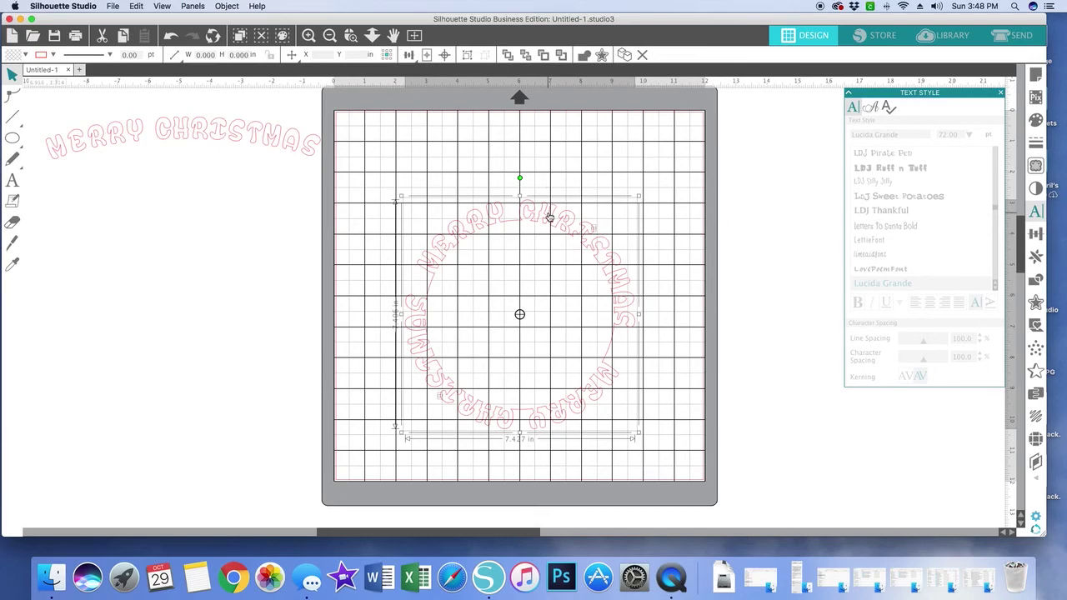
mouse_move(550, 218)
left_mouse_down()
mouse_move(581, 192)
mouse_move(605, 226)
mouse_move(564, 223)
mouse_move(562, 209)
left_mouse_up()
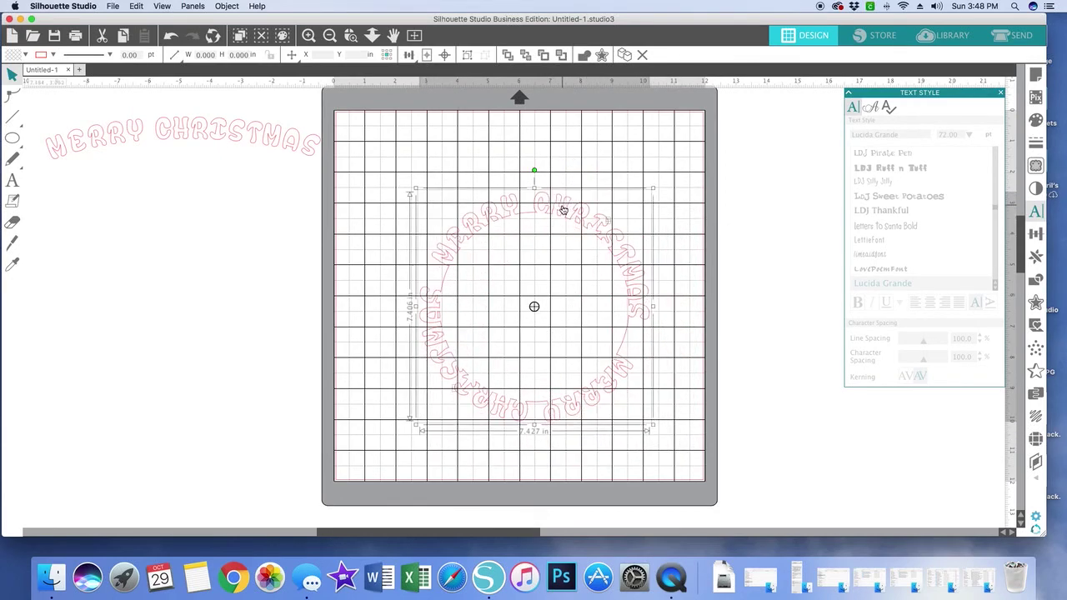
left_click(456, 166)
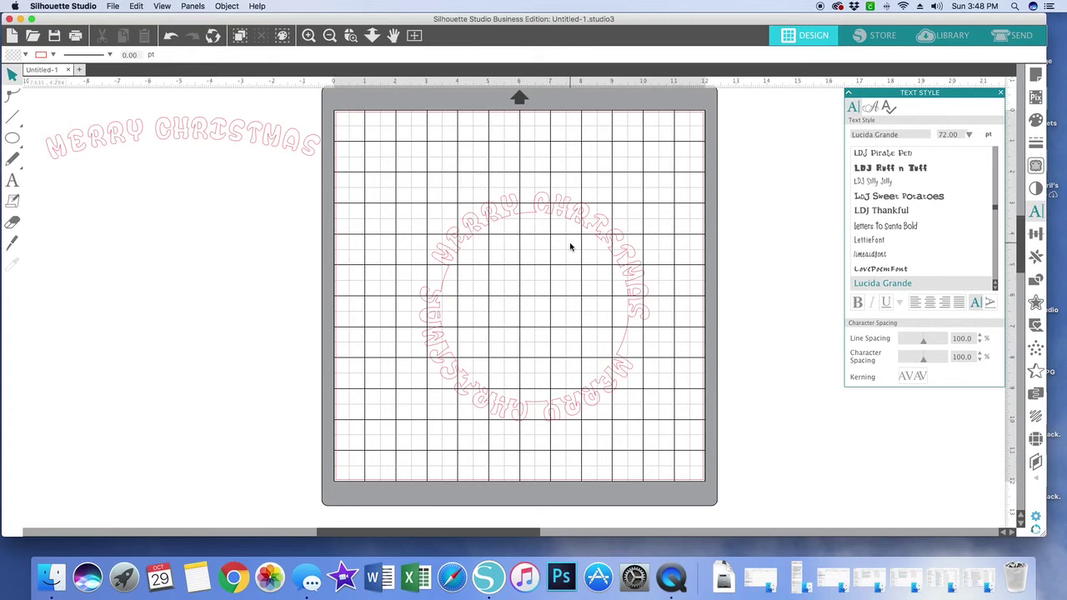
left_click(14, 139)
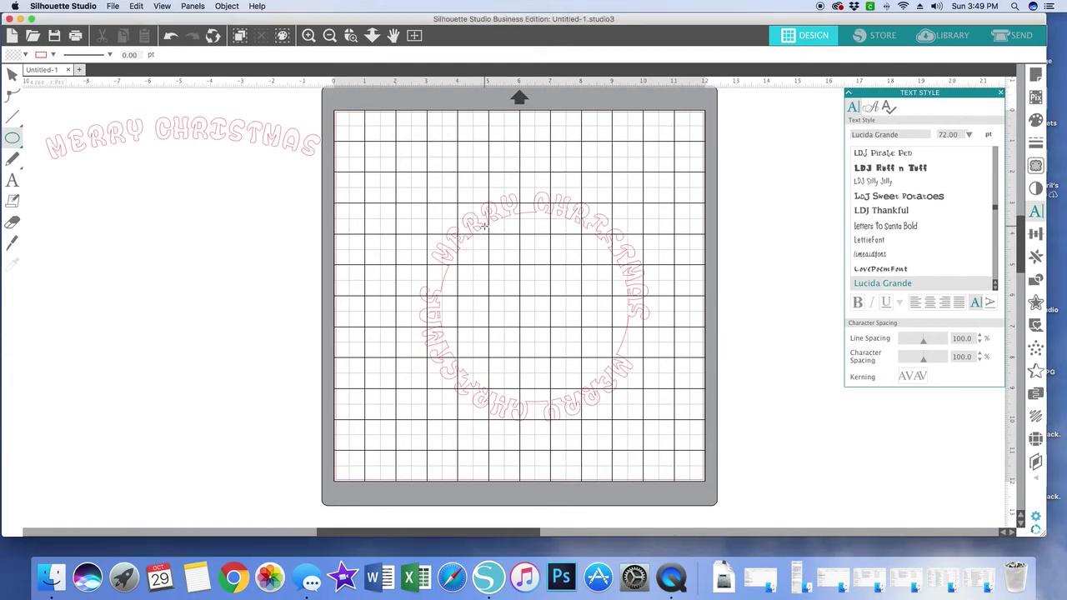
left_click(170, 35)
Step: Move the welded MERRY CHRISTMAS ring off the mat to the left
key("v")
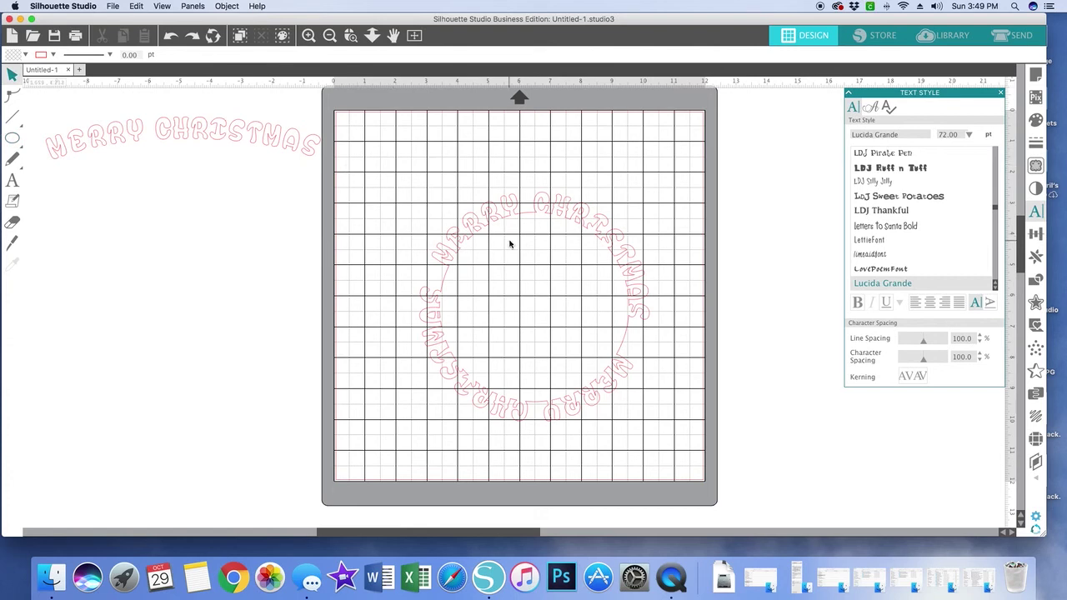
left_click_drag(454, 230, 121, 213)
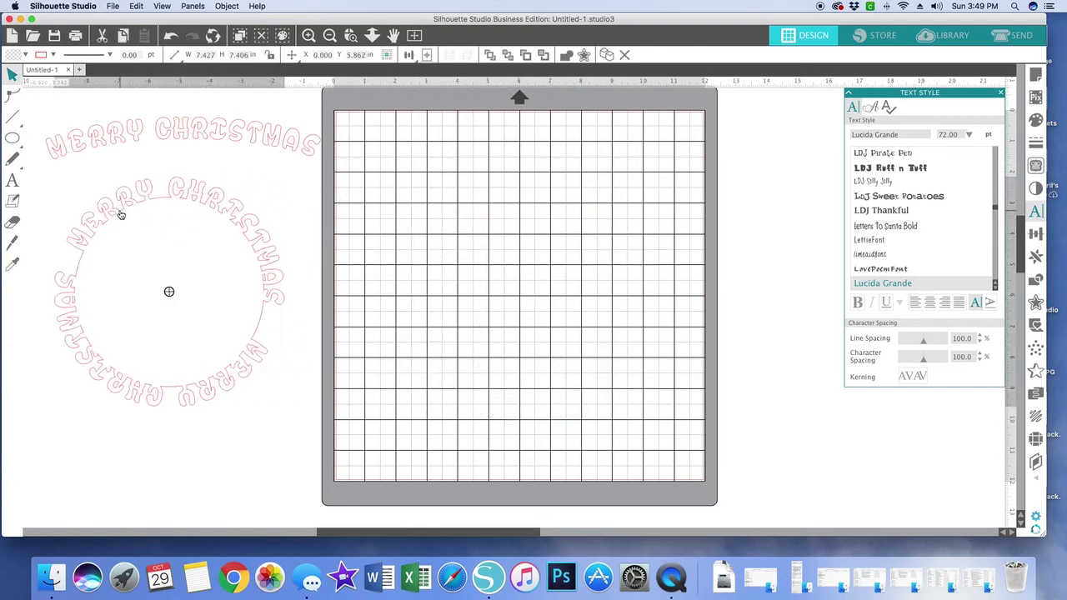
left_click(524, 186)
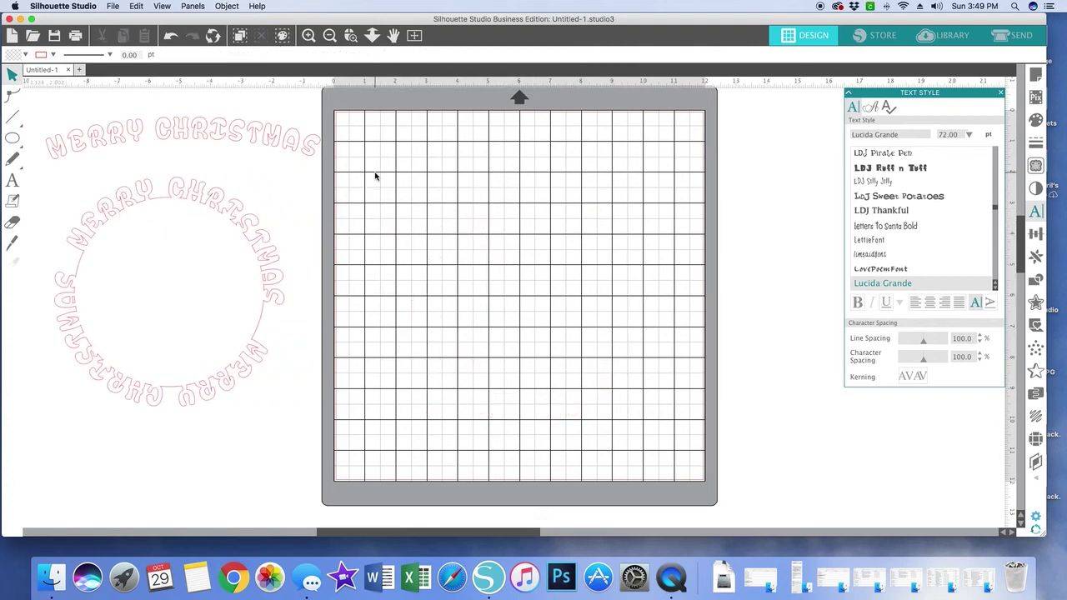
Step: Draw a wide ellipse across the upper mat
mouse_move(12, 138)
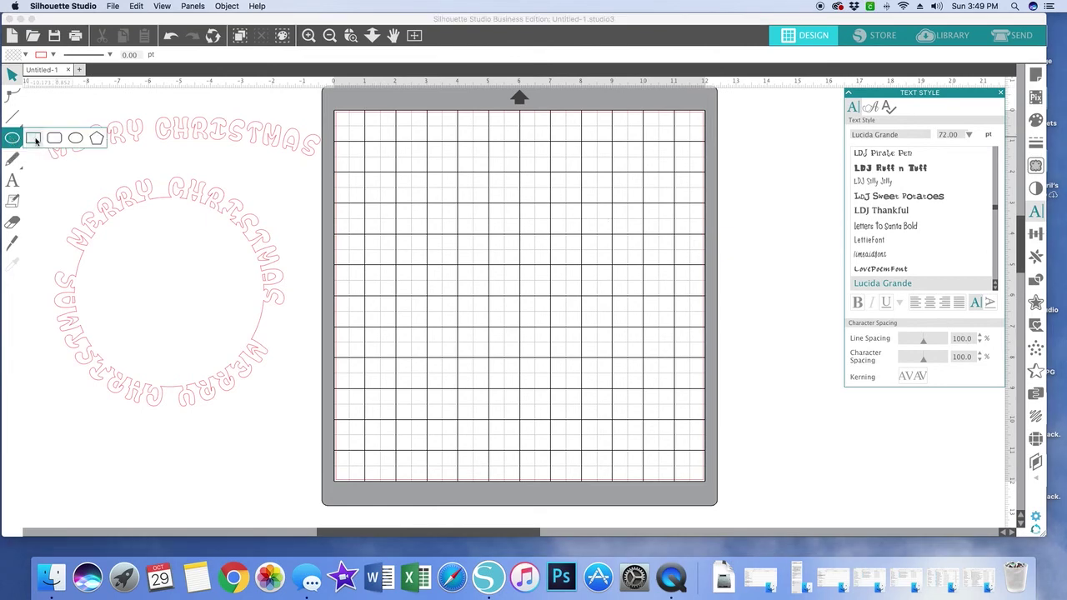
left_click(75, 139)
left_click_drag(386, 203, 669, 281)
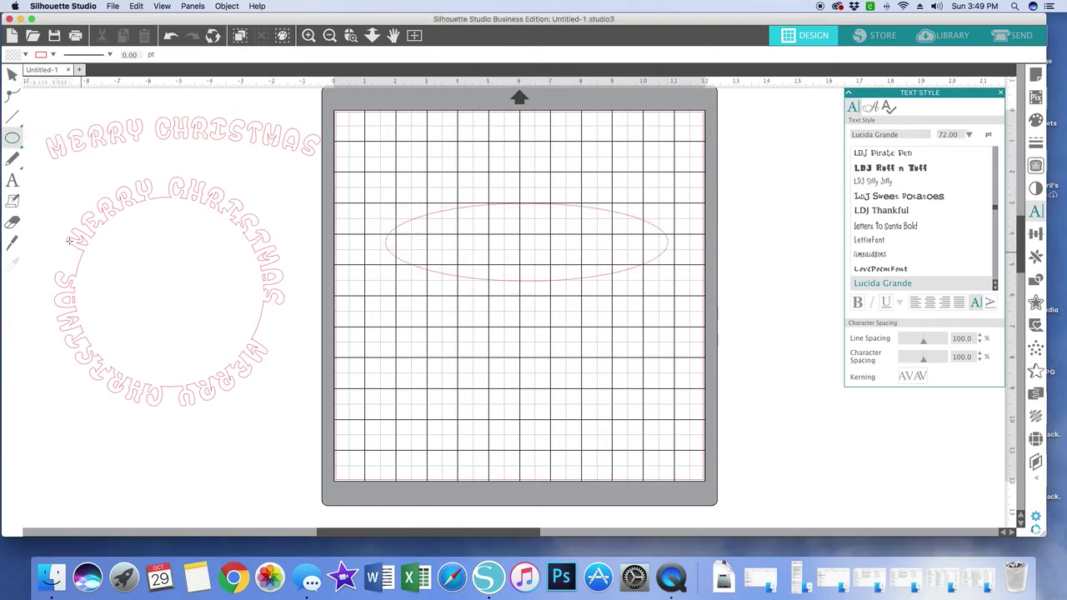
Step: Add the text 'HAPPY BIRTHDAY' on the lower mat below the ellipse
left_click(12, 181)
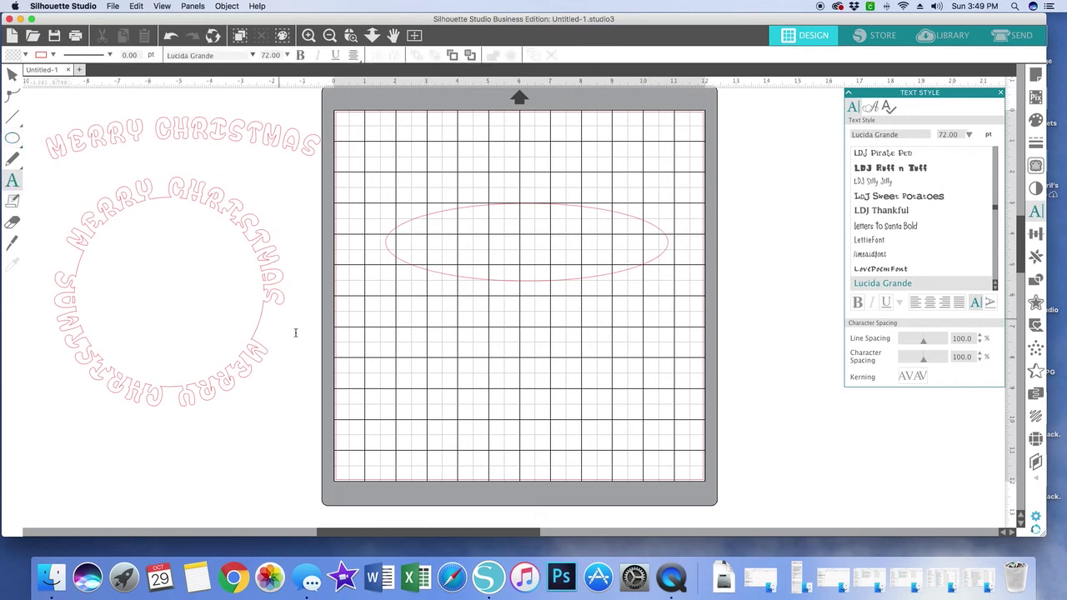
left_click(395, 390)
type("HA")
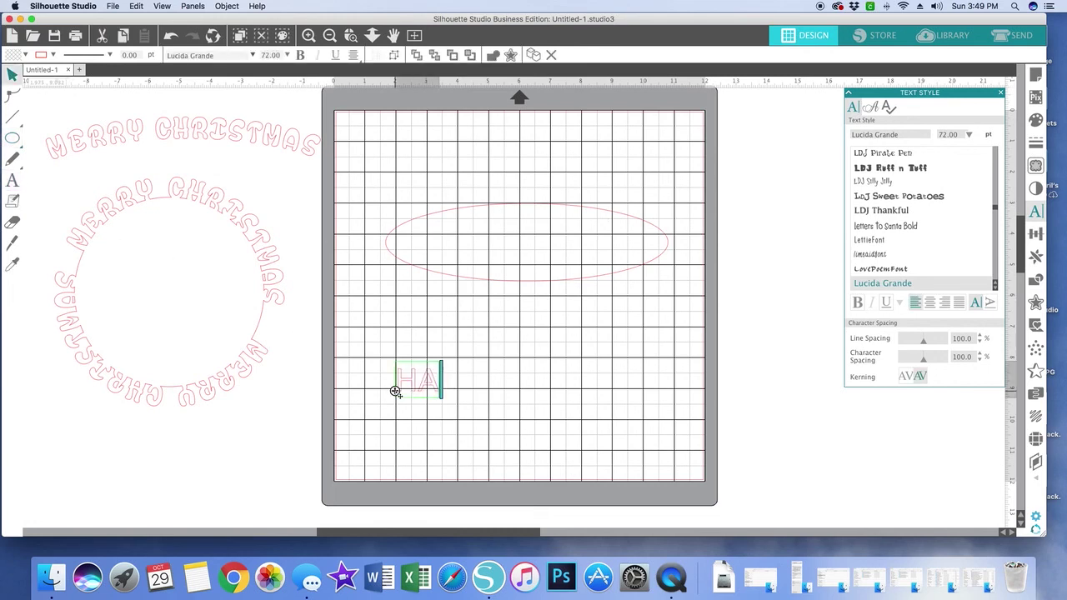
type("PPY BIRTHD")
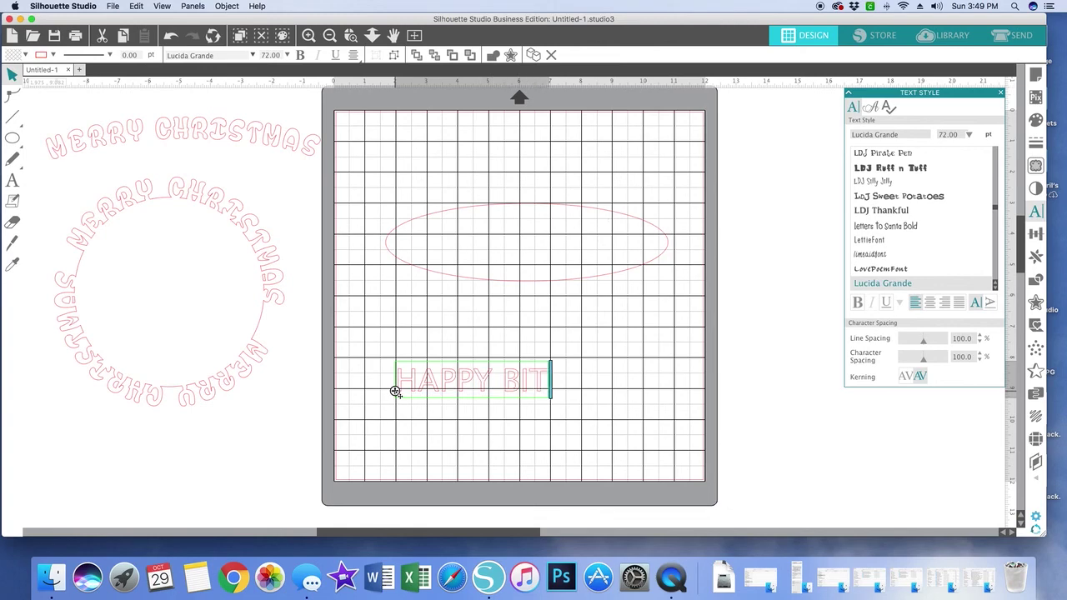
type("AY")
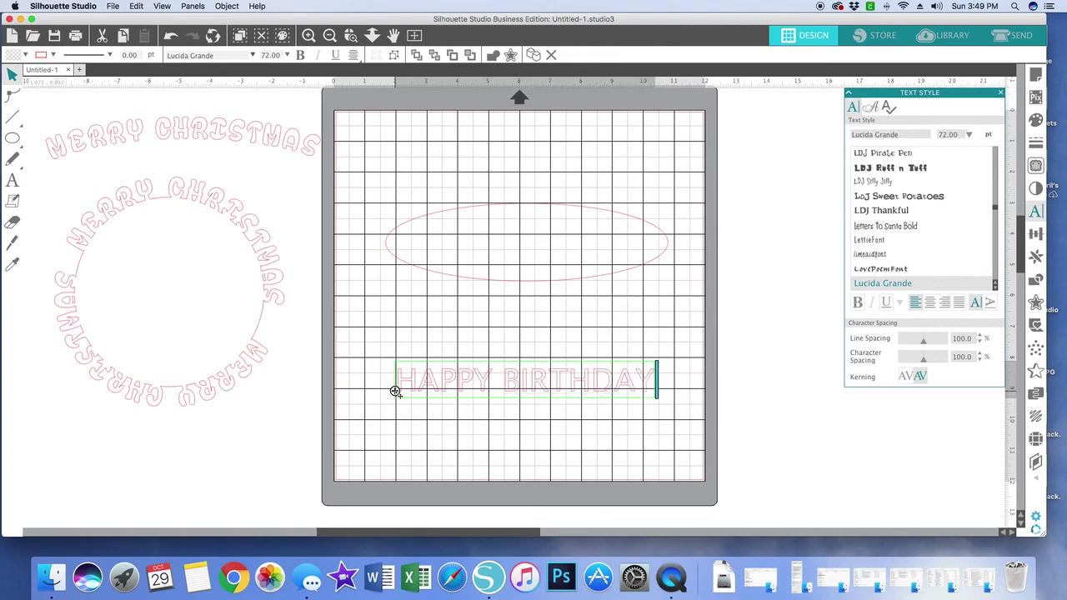
scroll(400, 380, "down", 3)
scroll(401, 380, "left", 3)
scroll(417, 375, "left", 2)
scroll(417, 375, "down", 1)
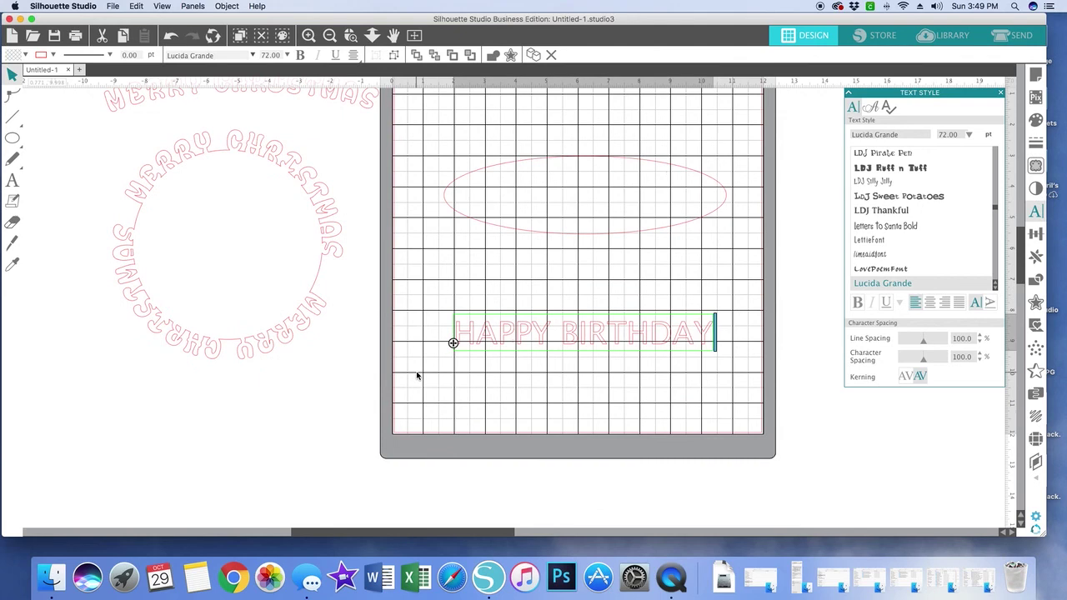
scroll(417, 376, "right", 4)
scroll(418, 374, "up", 2)
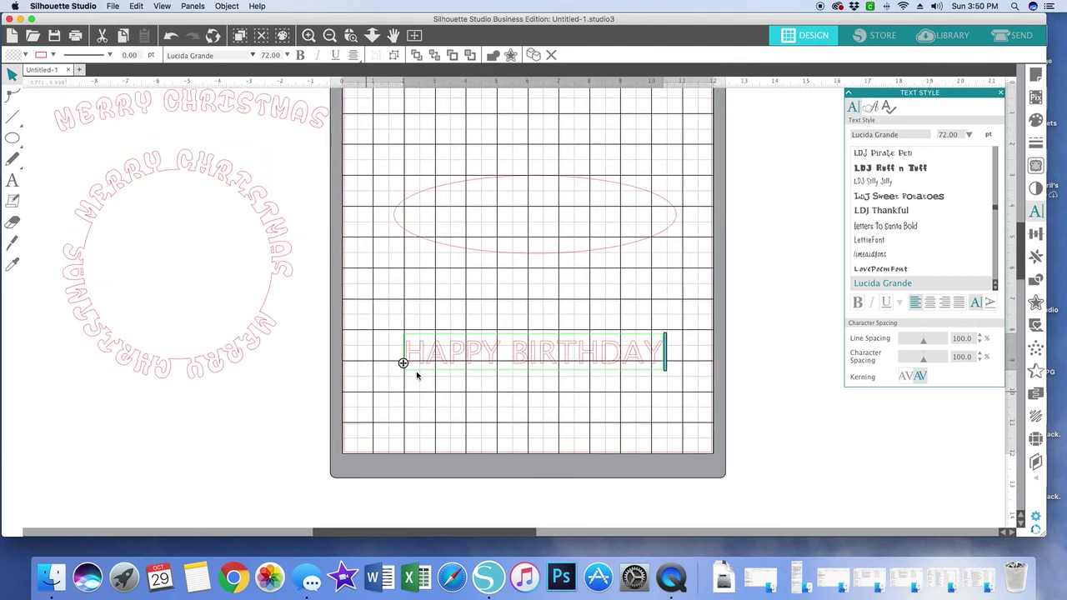
left_click(411, 35)
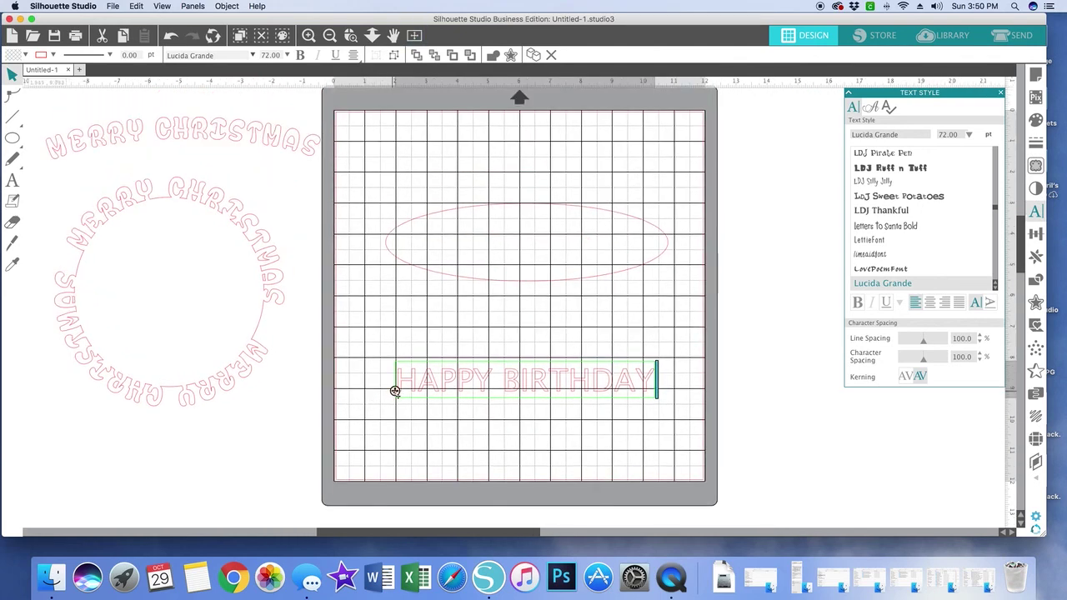
left_click(398, 436)
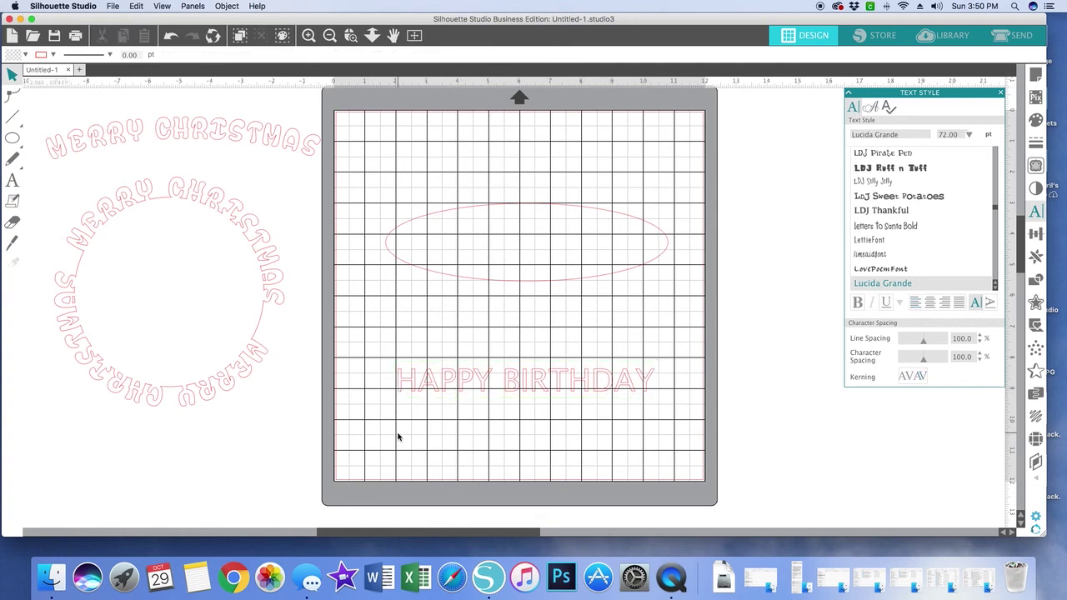
left_click(507, 380)
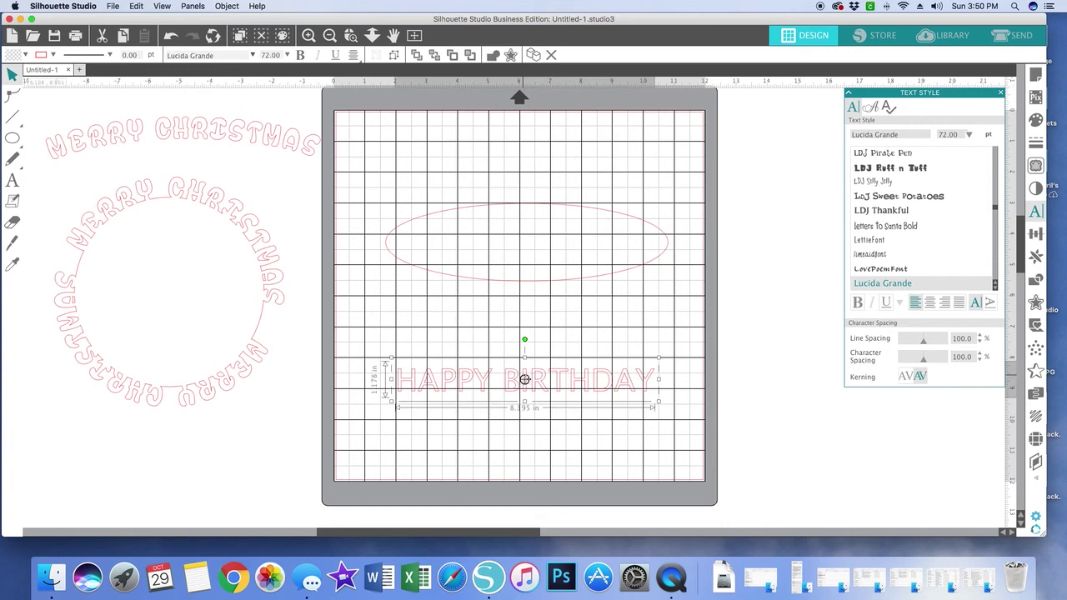
left_click_drag(520, 341, 546, 318)
left_click(547, 319)
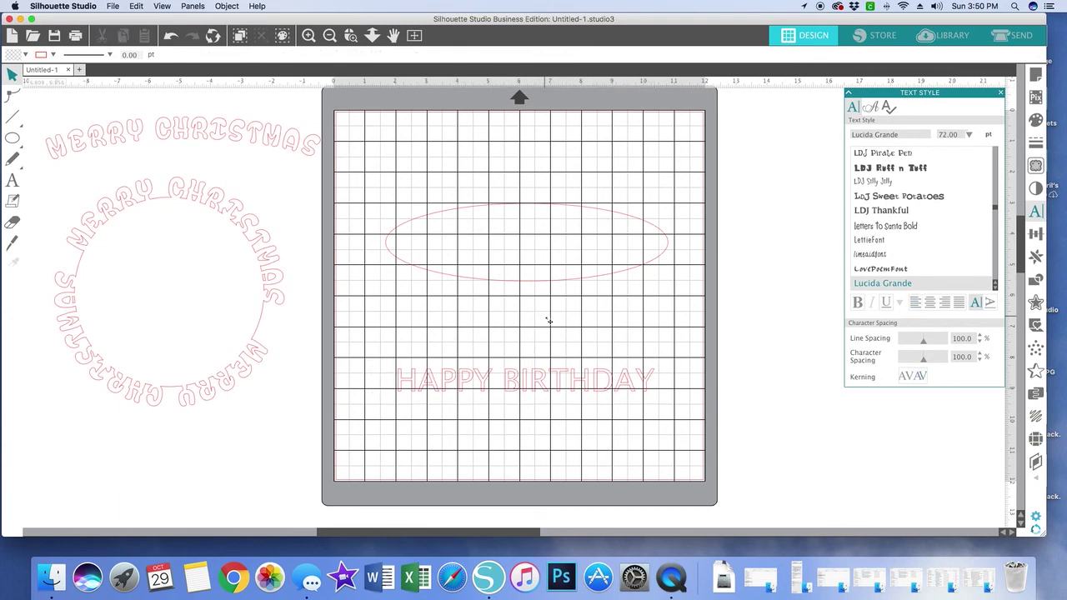